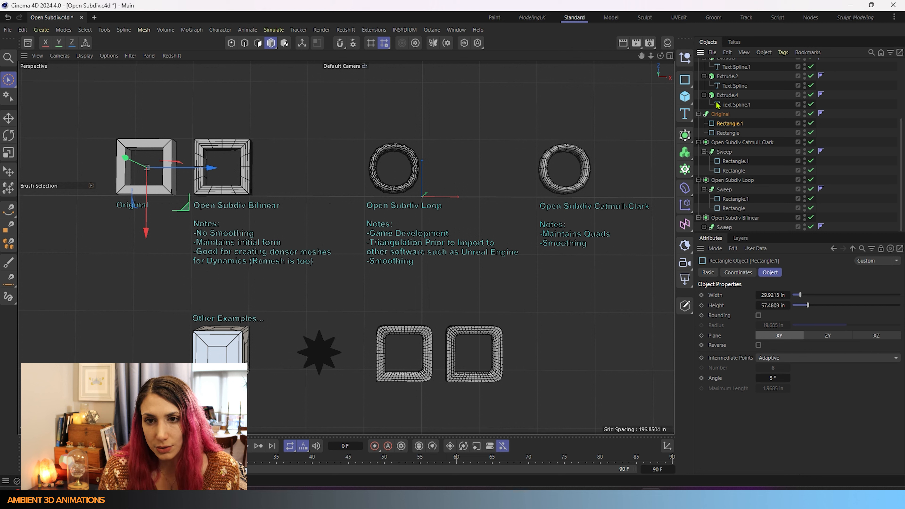
Collapse the Original, Type, Open Subdiv Loop and Open Subdiv Catmull-Clark hierarchies in the object list
left_click(698, 114)
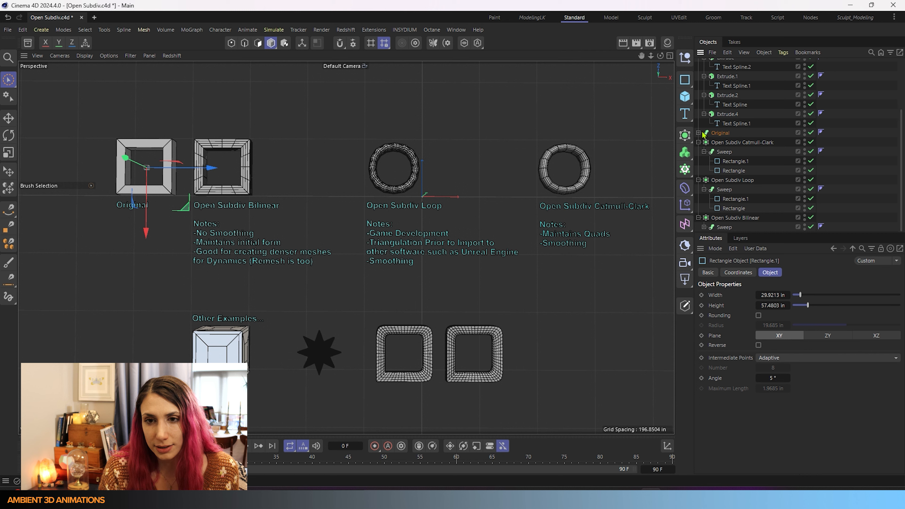
scroll(700, 131, "up", 3)
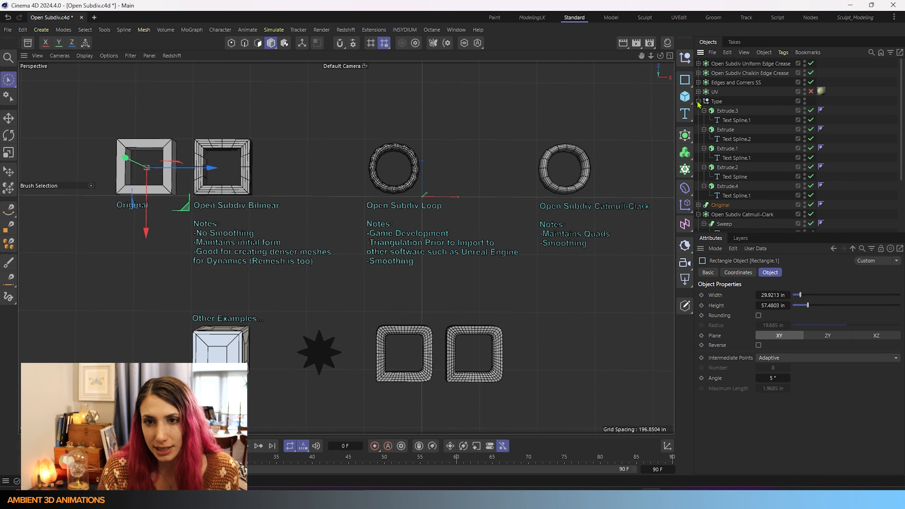
left_click(699, 101)
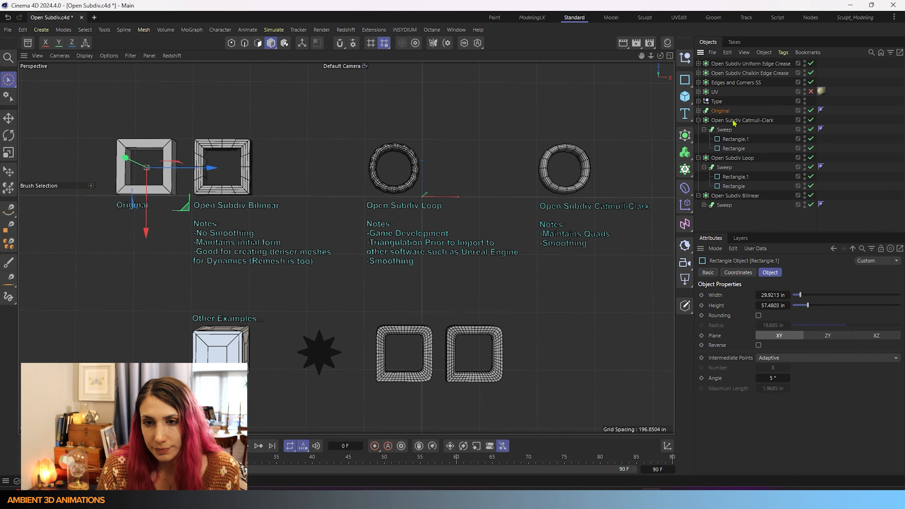
left_click(698, 158)
left_click(698, 120)
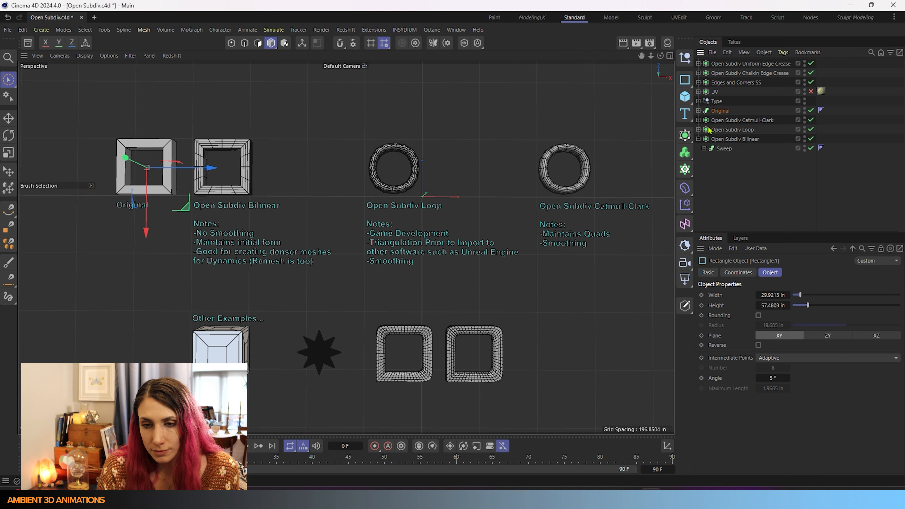
Set both the viewport and renderer subdivisions of the Open Subdiv Bilinear object to 4
left_click(726, 139)
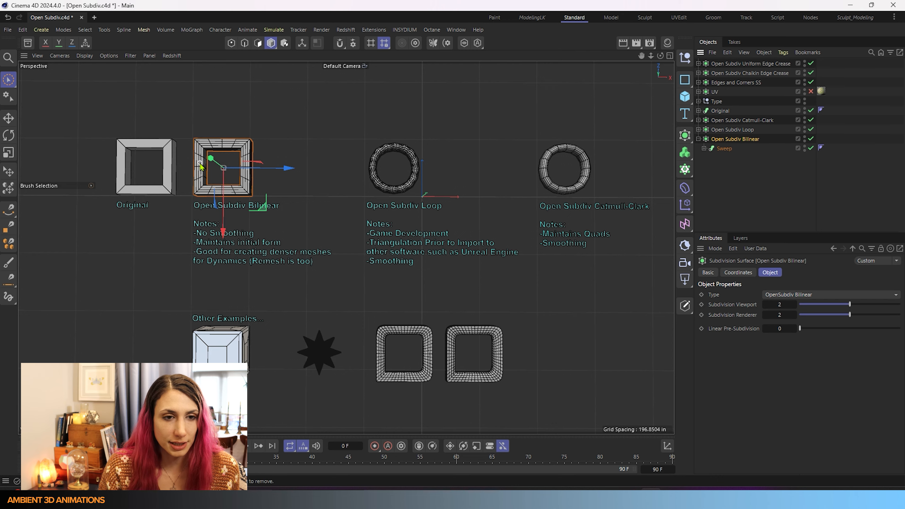
scroll(211, 166, "up", 3)
scroll(211, 166, "up", 1)
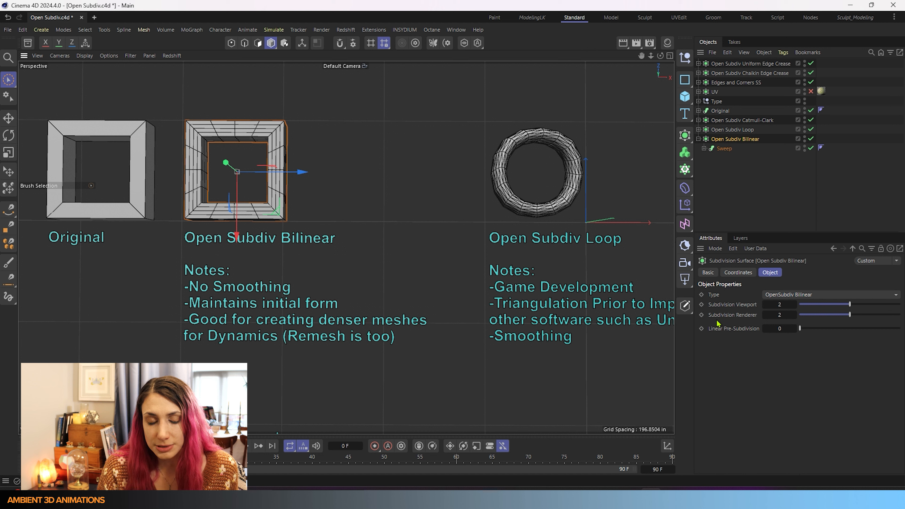
left_click(794, 315)
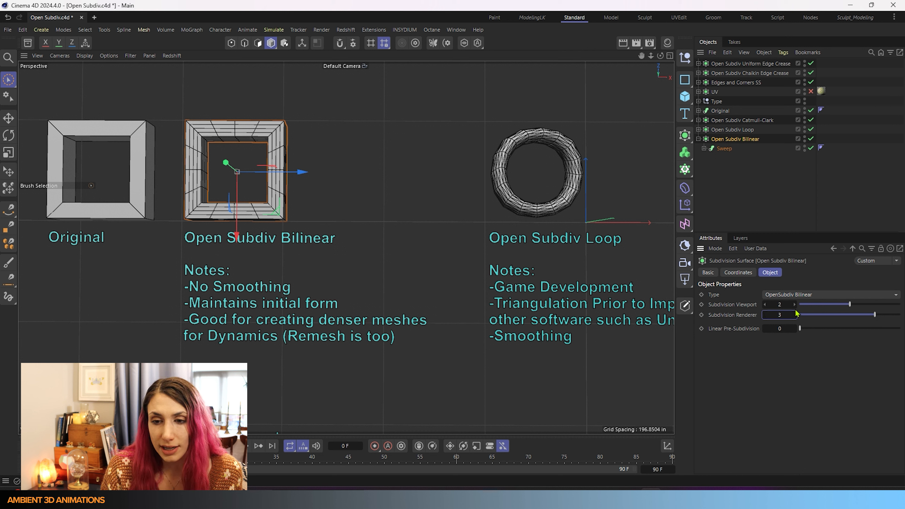
left_click(794, 304)
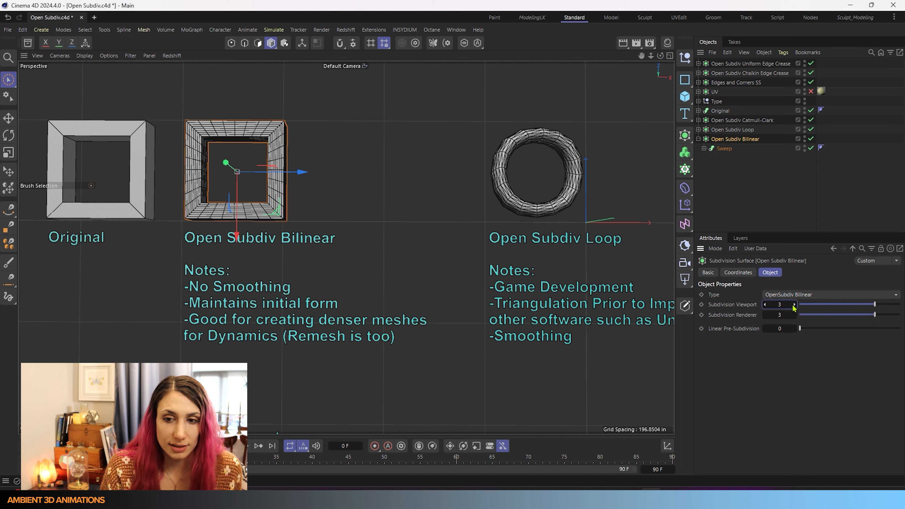
left_click(794, 305)
left_click(794, 315)
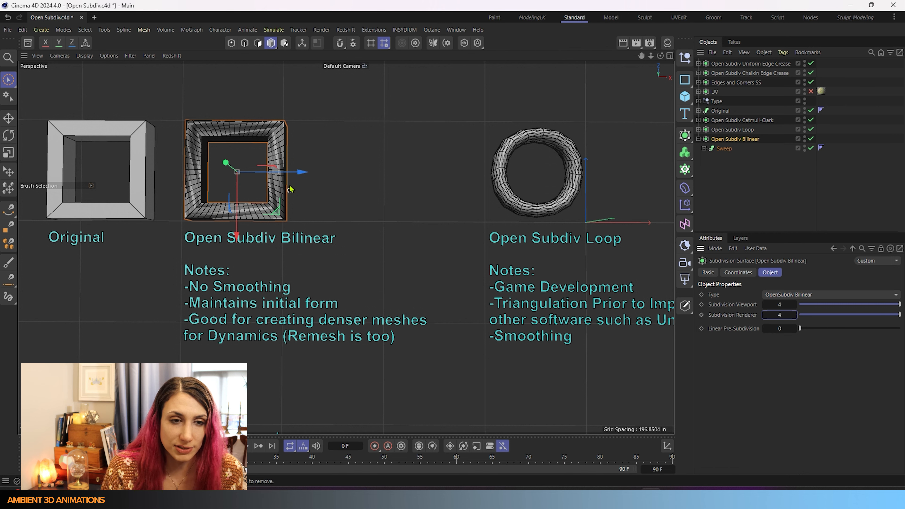
Examine the dense Bilinear frame up close and compare it and its notes with the Loop and Catmull-Clark samples
scroll(201, 146, "up", 4)
scroll(201, 147, "up", 1)
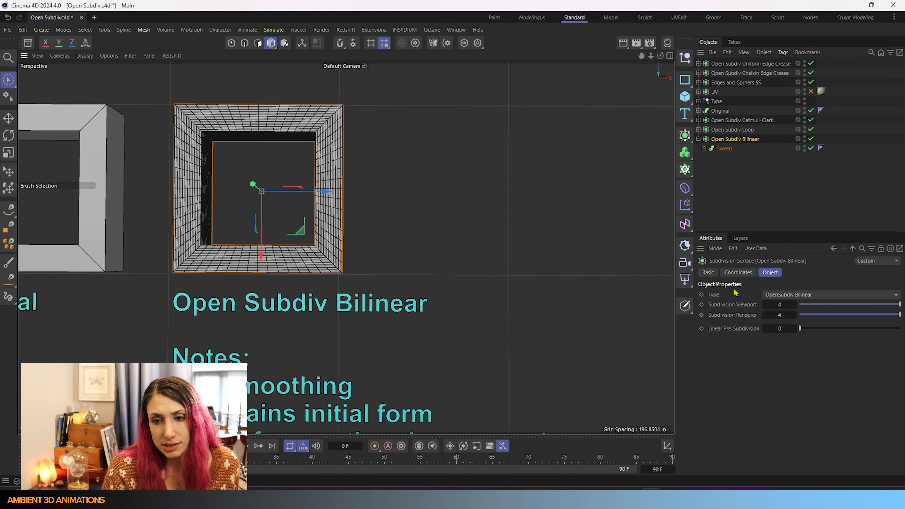
scroll(236, 310, "down", 4)
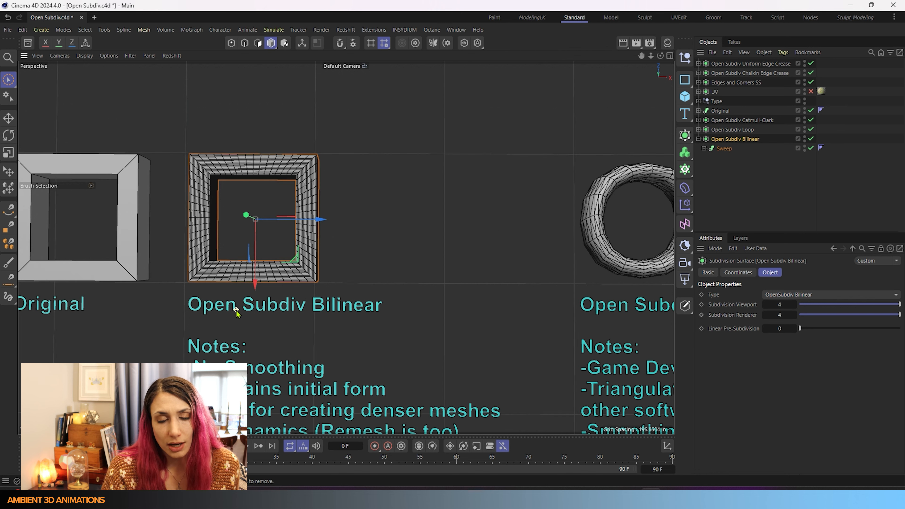
middle_click_drag(365, 318, 242, 296, "alt")
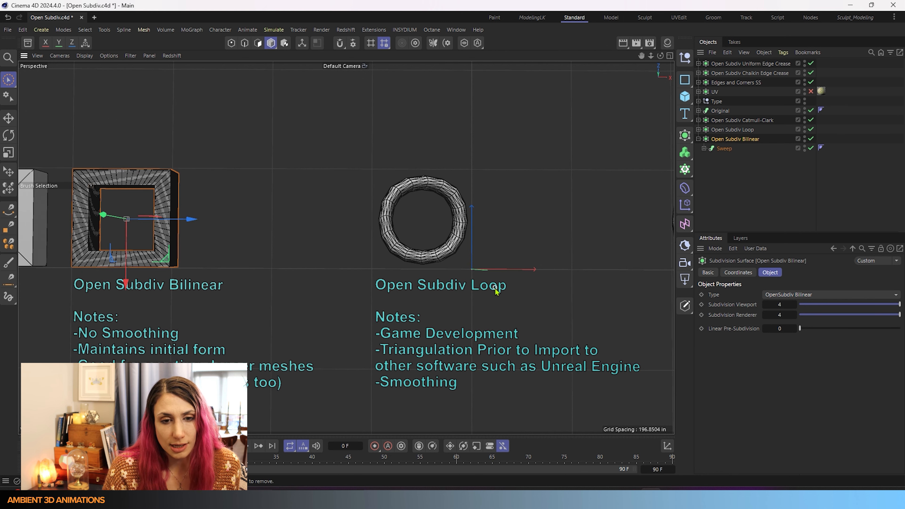
middle_click_drag(495, 287, 345, 247, "alt")
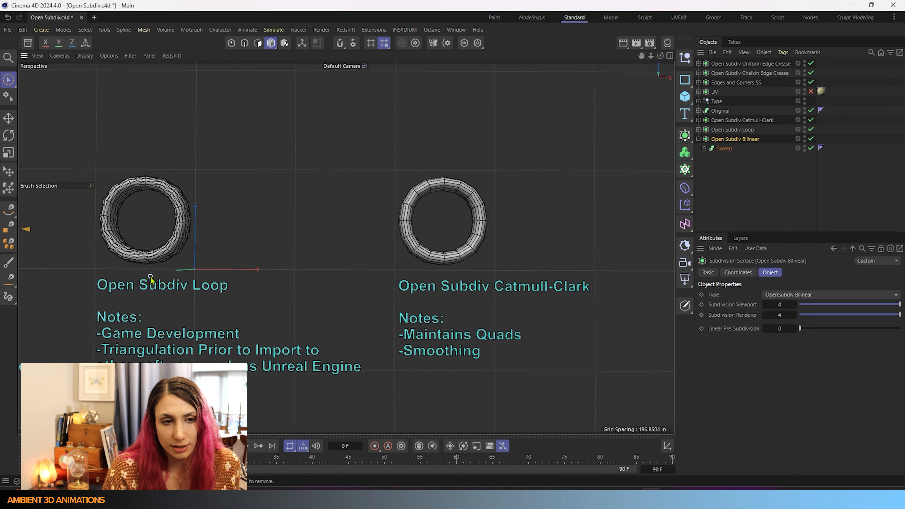
middle_click_drag(153, 279, 448, 284, "alt")
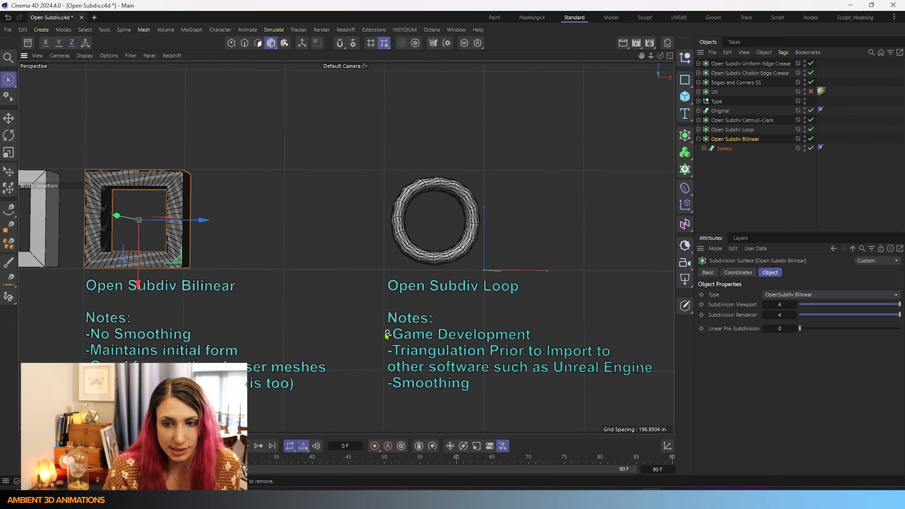
middle_click_drag(387, 331, 440, 331, "alt")
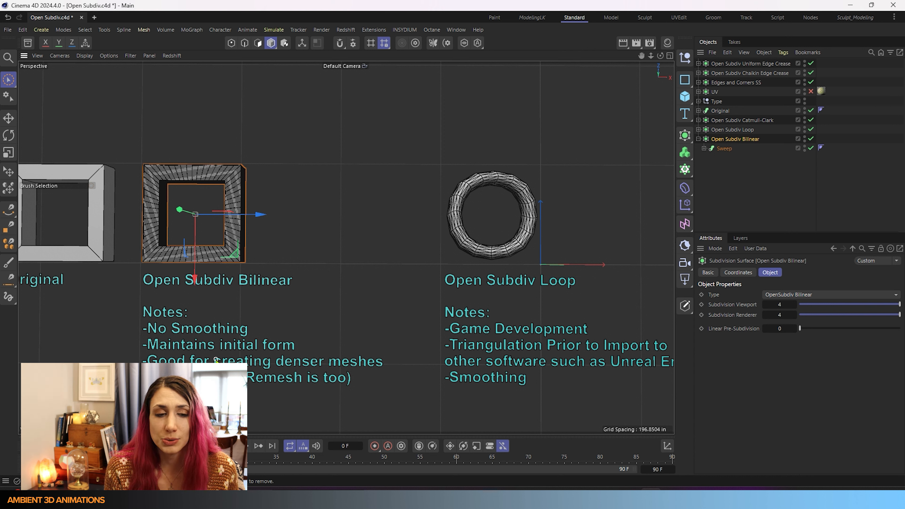
Reduce the viewport and renderer subdivisions of Open Subdiv Bilinear to 3
left_click(764, 305)
left_click(765, 315)
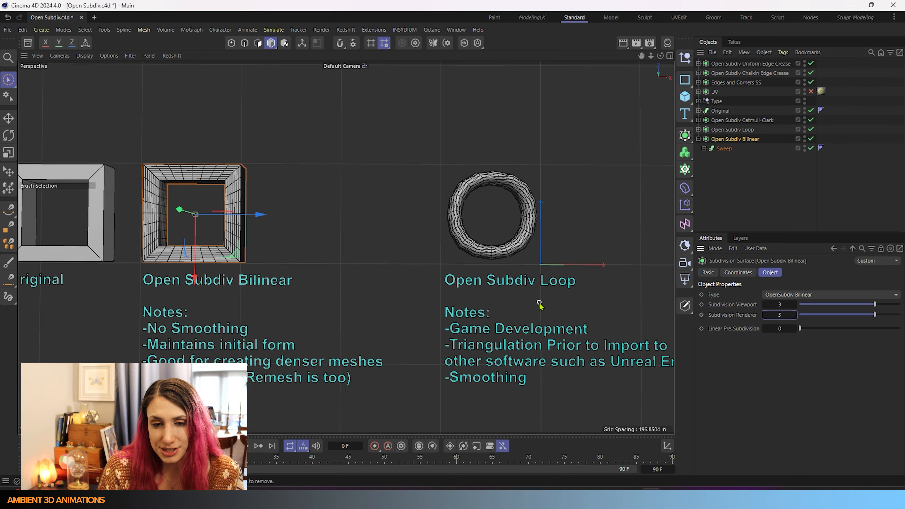
Select the Open Subdiv Loop object and review its available subdivision types, leaving OpenSubdiv Loop active
middle_click_drag(539, 304, 242, 277, "alt")
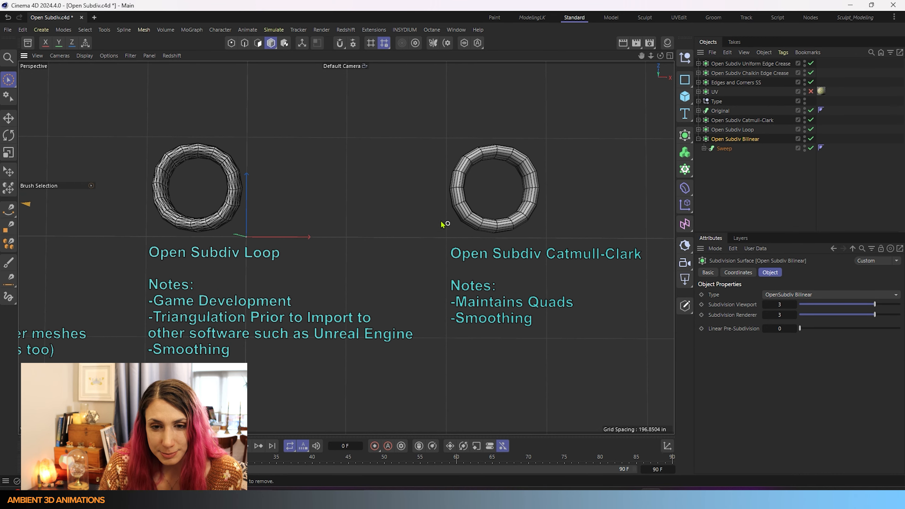
left_click(194, 213)
left_click(746, 131)
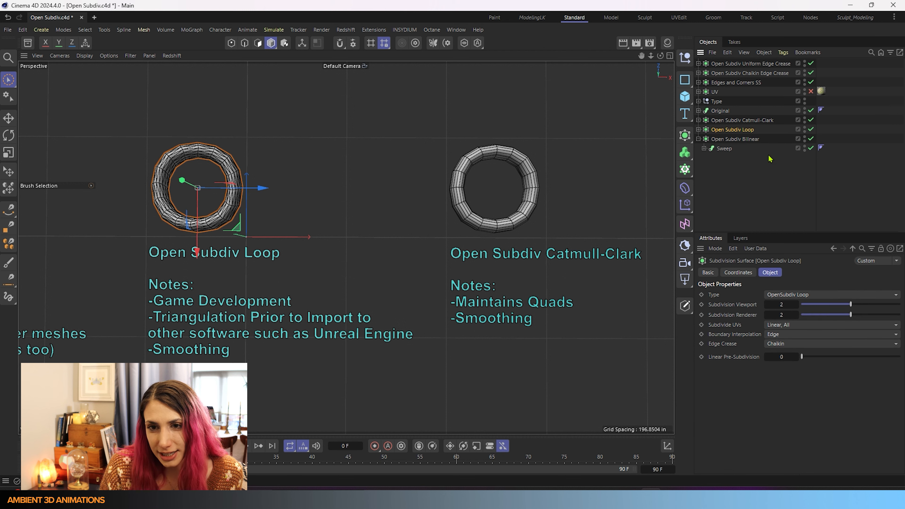
left_click(799, 295)
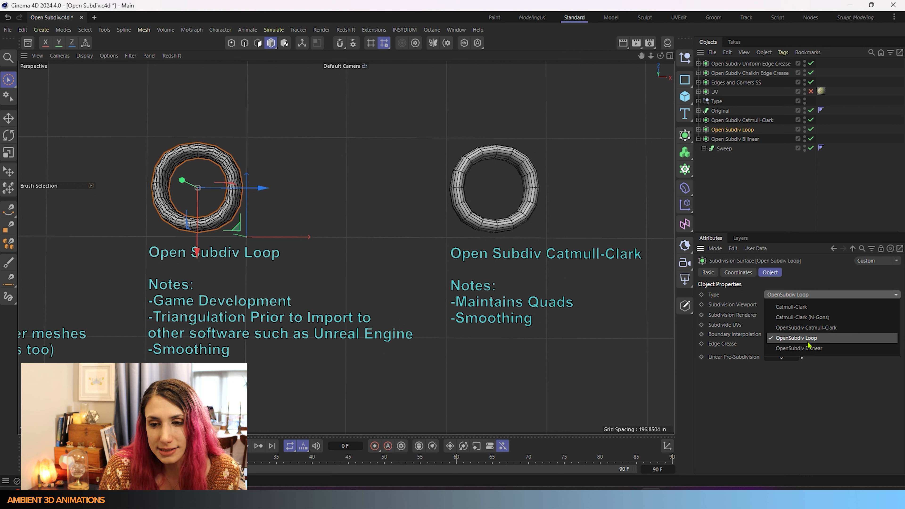
left_click(333, 183)
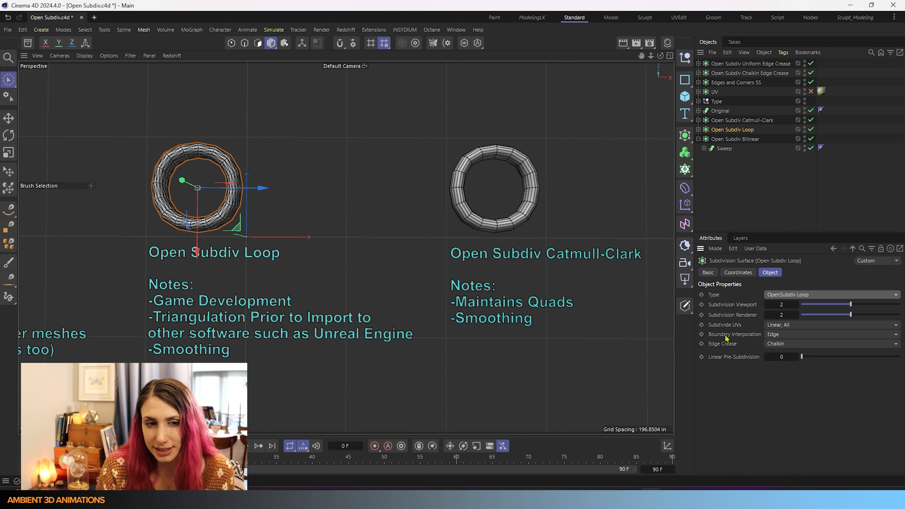
Examine the Open Subdiv Loop ring's mesh and usage notes, and compare them with the Catmull-Clark ring
left_click(746, 122)
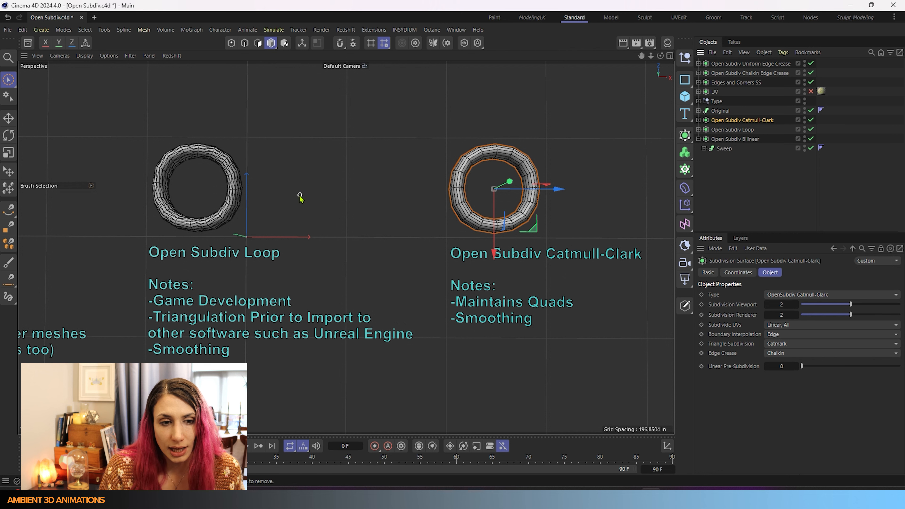
left_click(237, 198)
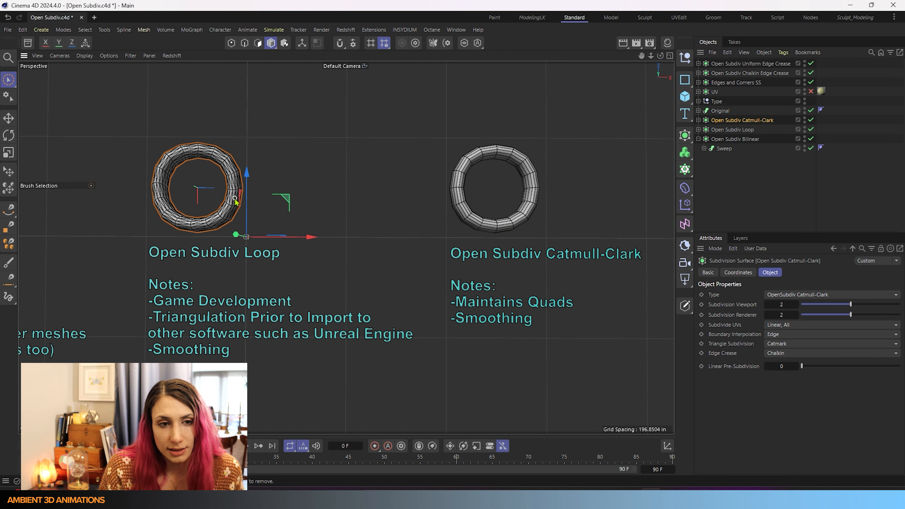
left_click(159, 173, "shift")
scroll(161, 171, "up", 2)
scroll(160, 171, "up", 5)
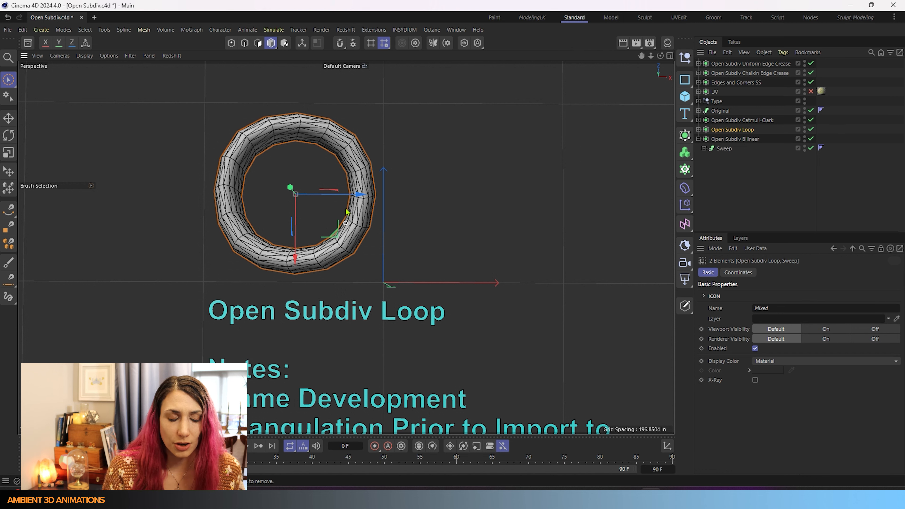
middle_click_drag(515, 312, 451, 193, "alt")
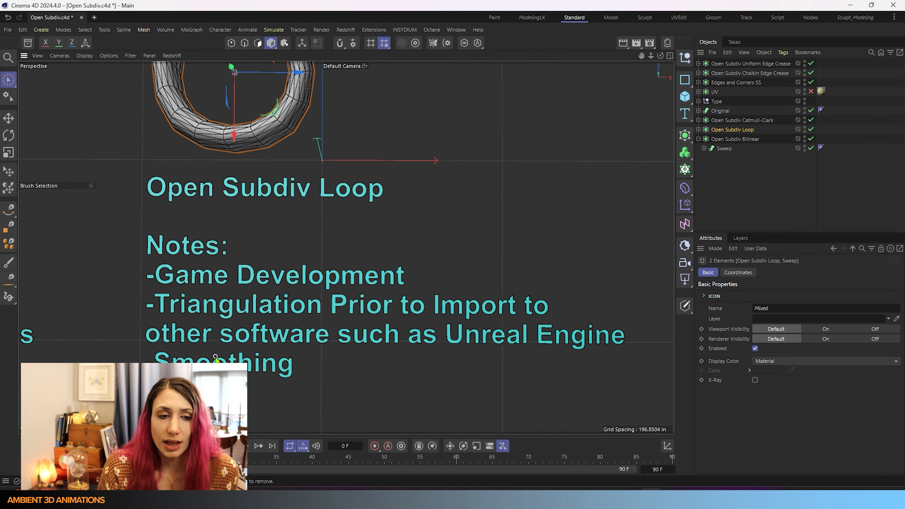
scroll(290, 274, "down", 3)
middle_click_drag(343, 242, 353, 281, "alt")
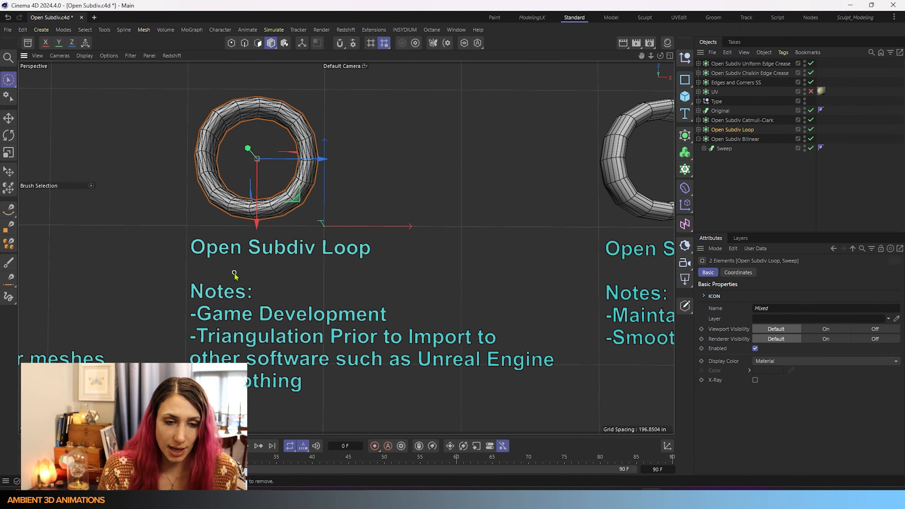
middle_click_drag(487, 297, 173, 297, "alt")
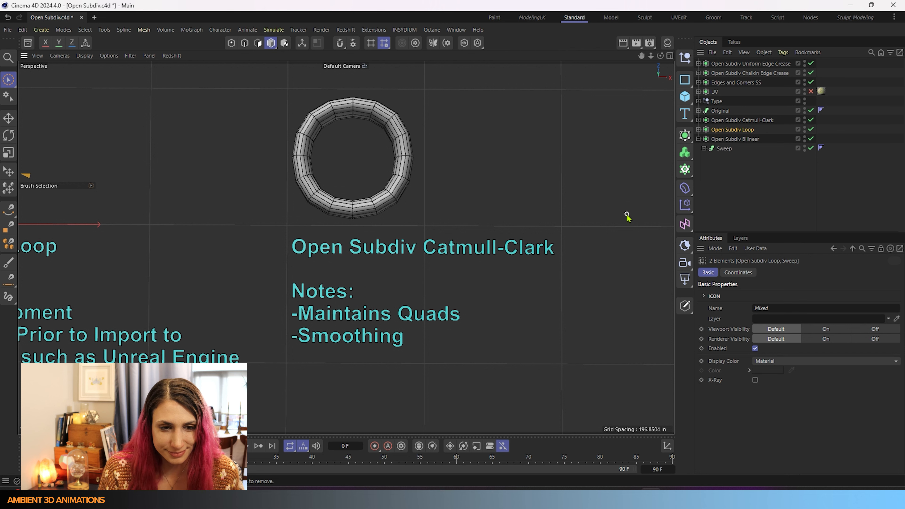
scroll(244, 271, "down", 2)
middle_click_drag(244, 272, 402, 289, "alt")
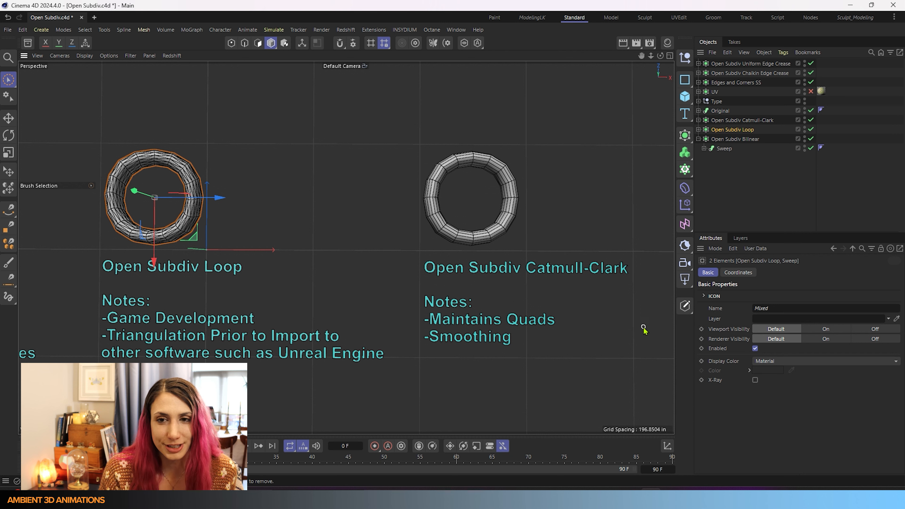
Select Open Subdiv Catmull-Clark and review its Subdivide UVs and Boundary Interpolation options, keeping Linear, All and Edge
left_click(742, 121)
scroll(357, 345, "down", 2)
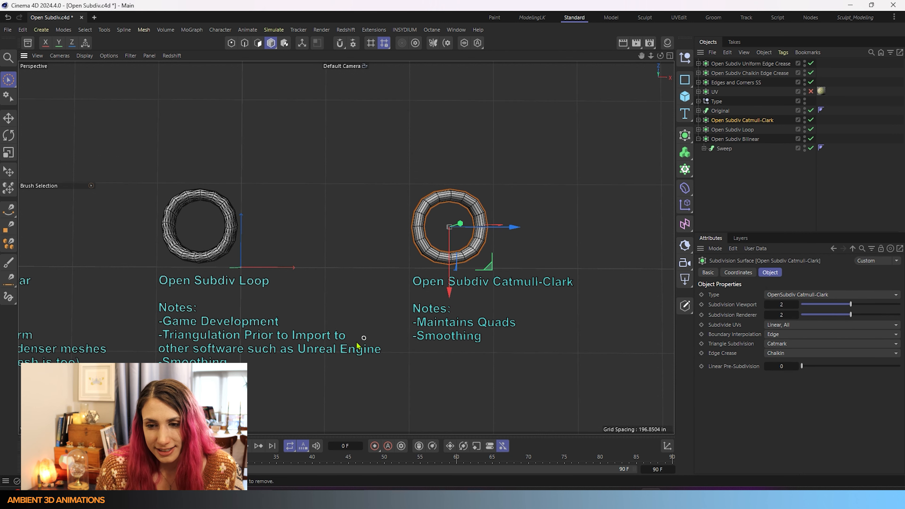
middle_click_drag(290, 350, 378, 246, "alt")
middle_click_drag(256, 325, 548, 252, "alt")
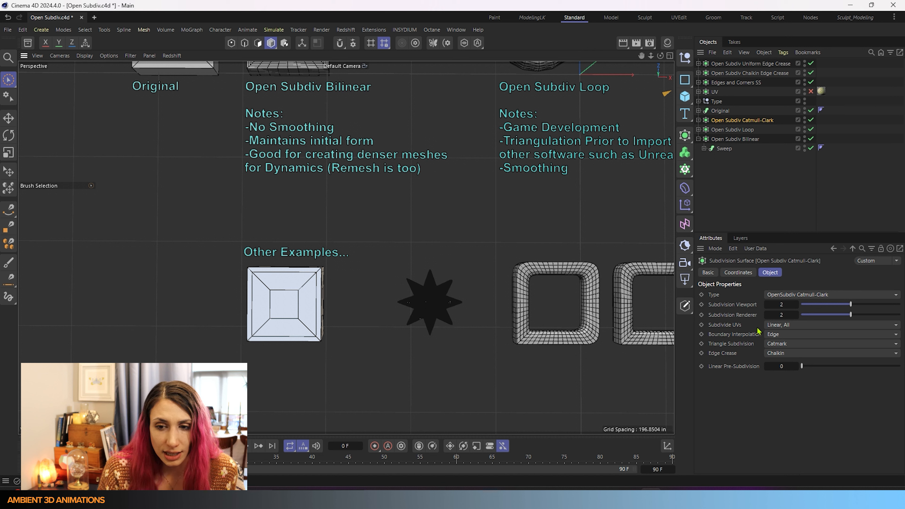
left_click(774, 326)
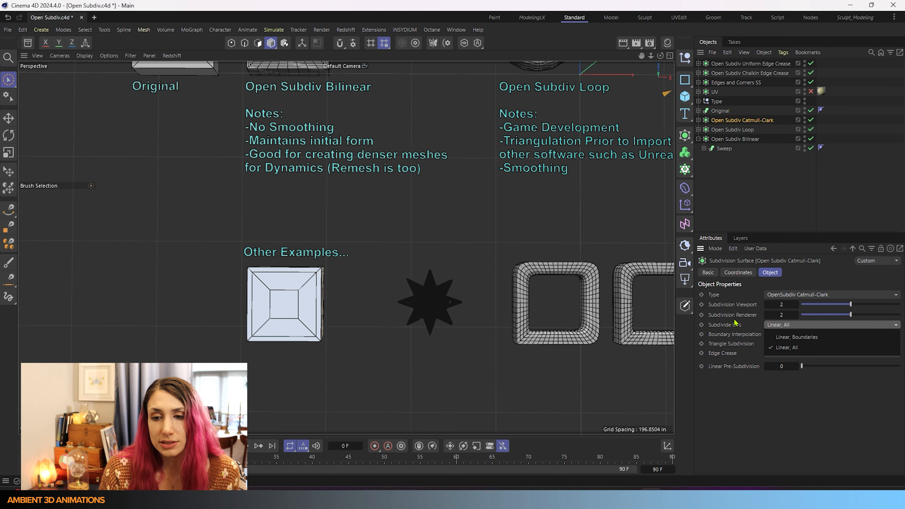
left_click(786, 346)
left_click(797, 334)
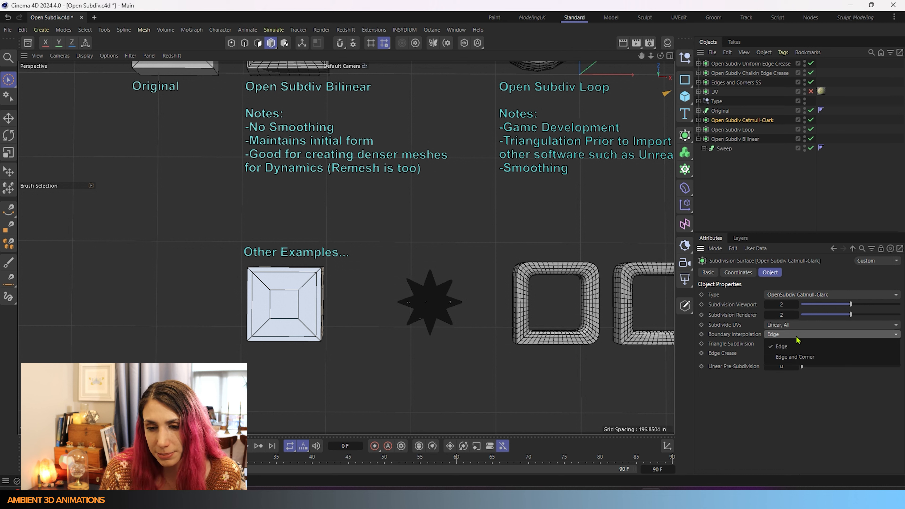
left_click(786, 325)
left_click(786, 325)
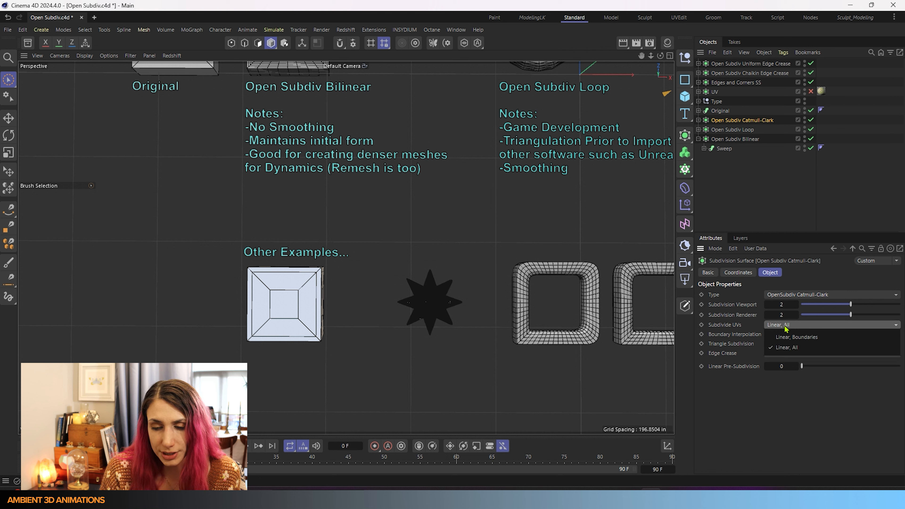
left_click(348, 340)
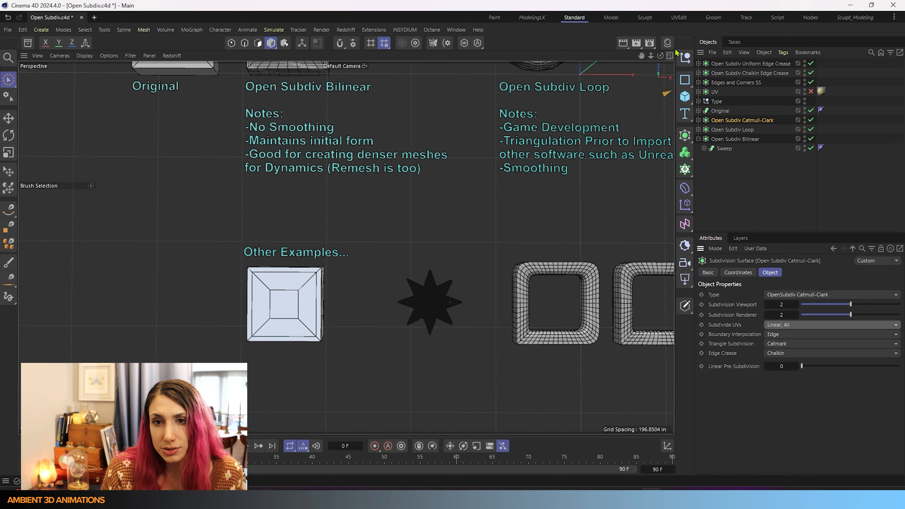
Show the scene's materials and open the RS Standard tiles material in the Node Editor
left_click(667, 43)
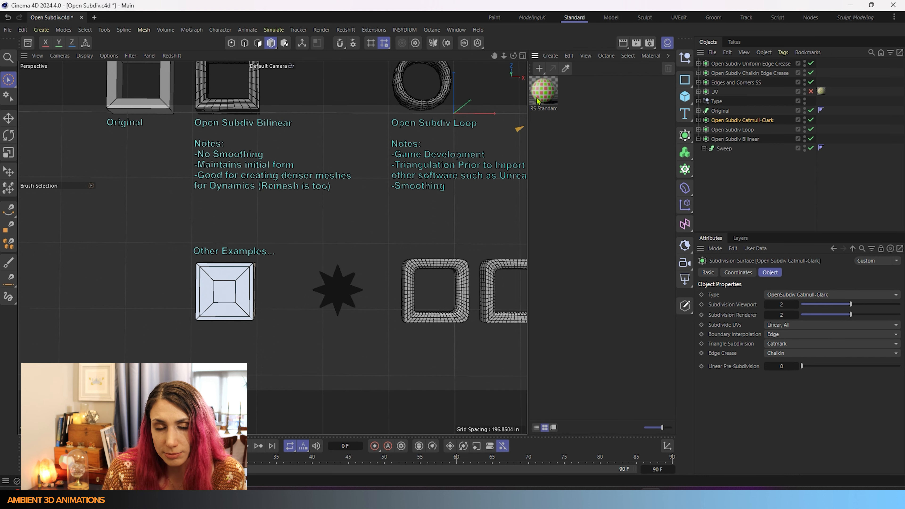
left_click(544, 91)
double_click(544, 91)
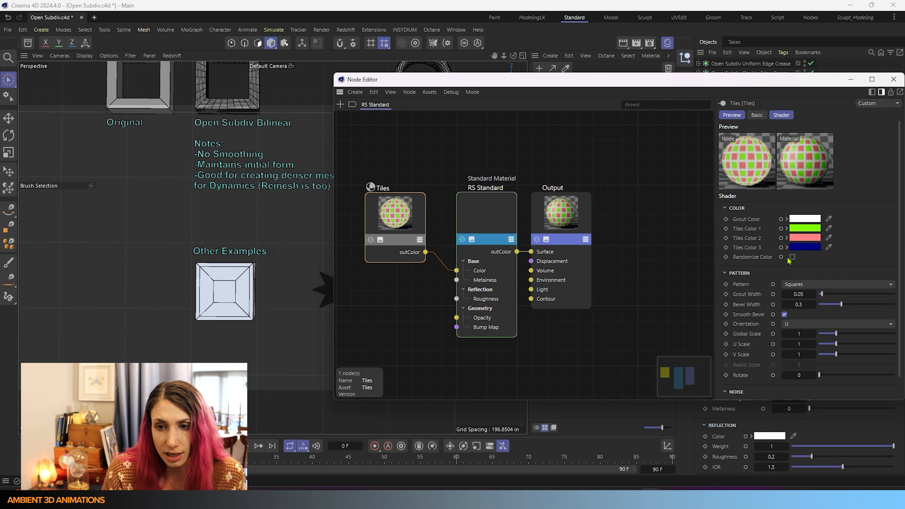
Close the Node Editor and show the tiled cube under Other Examples as a Redshift render in the viewport
left_click(893, 79)
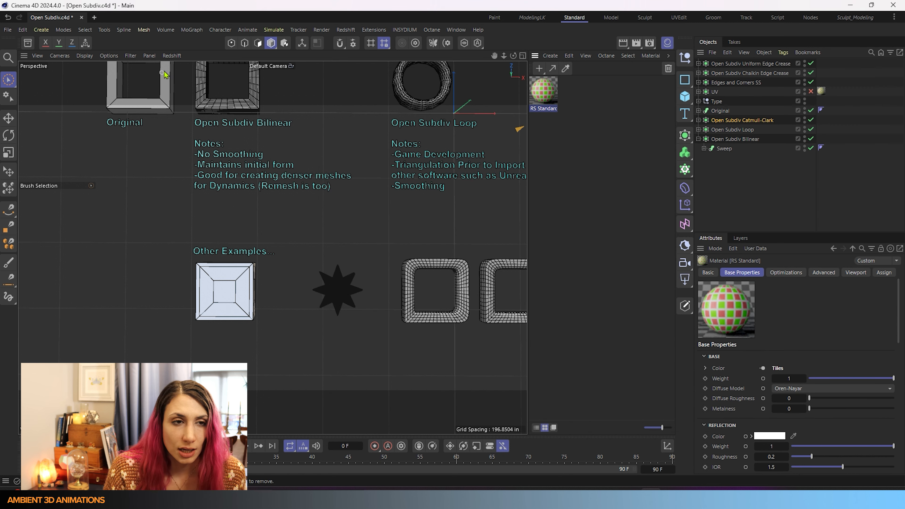
left_click(171, 56)
left_click(182, 74)
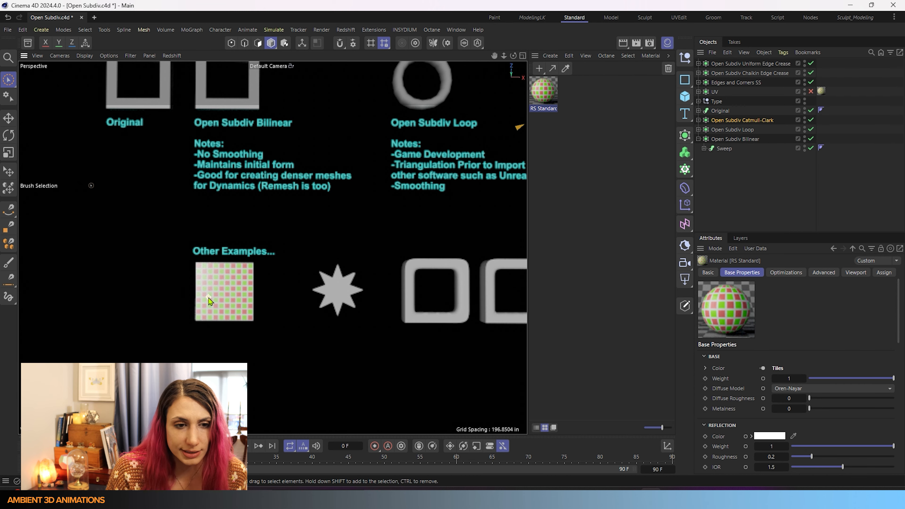
scroll(209, 300, "up", 5)
scroll(209, 300, "up", 3)
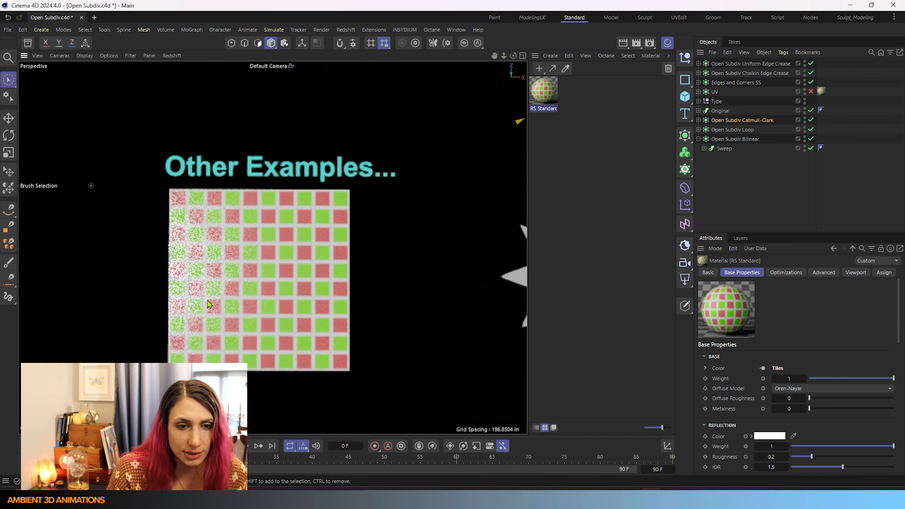
scroll(246, 285, "up", 2)
middle_click_drag(251, 282, 333, 257, "alt")
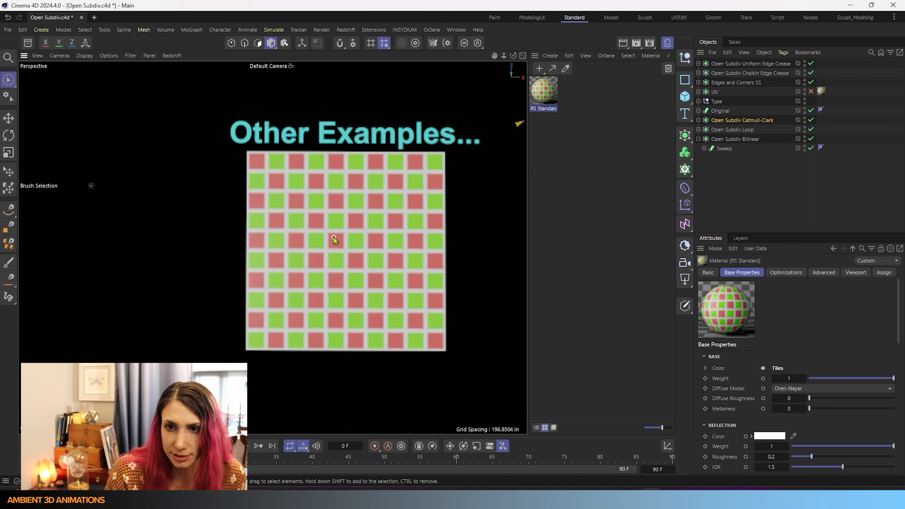
Expand the Catmull-Clark and UV hierarchies and enable the UV subdivision surface on the tiled cube
left_click(698, 120)
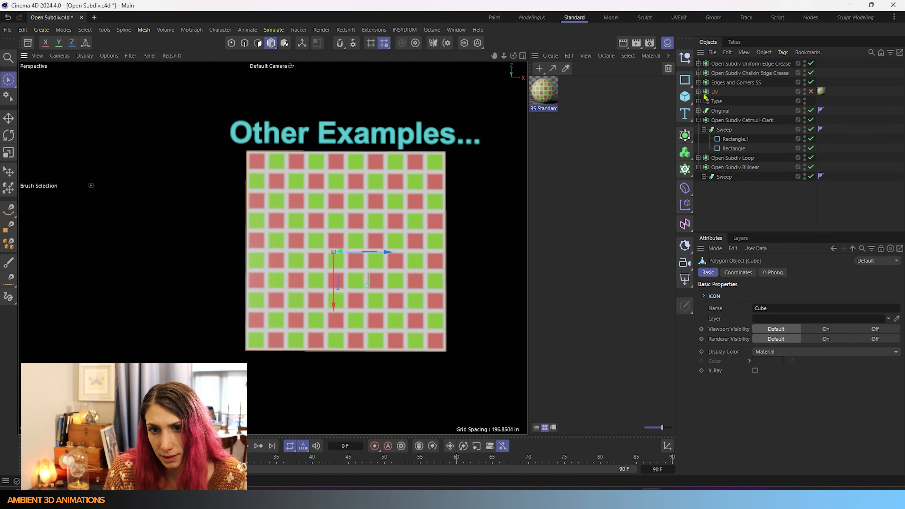
left_click(698, 92)
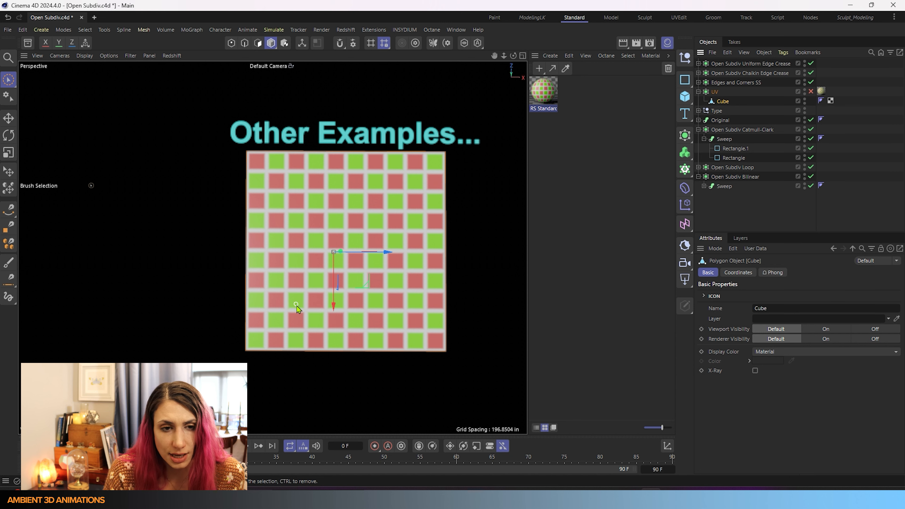
left_click_drag(296, 305, 352, 238, "alt")
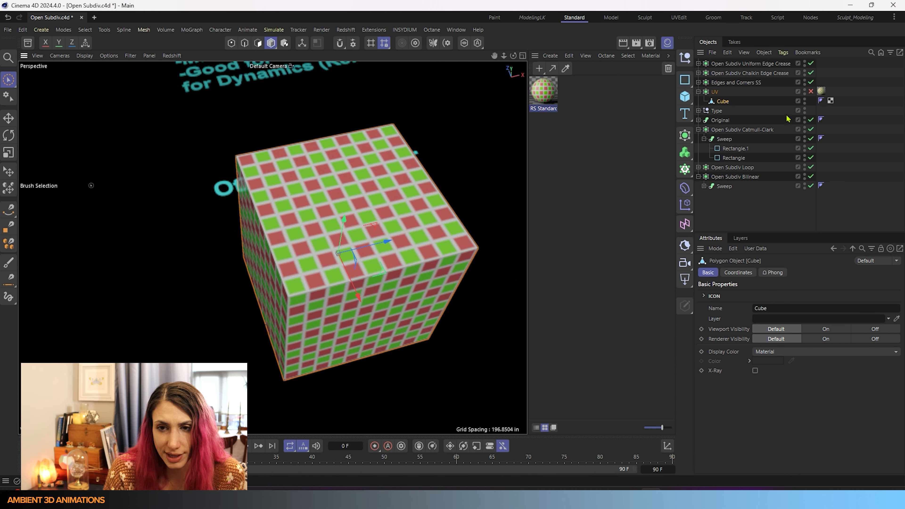
left_click(811, 92)
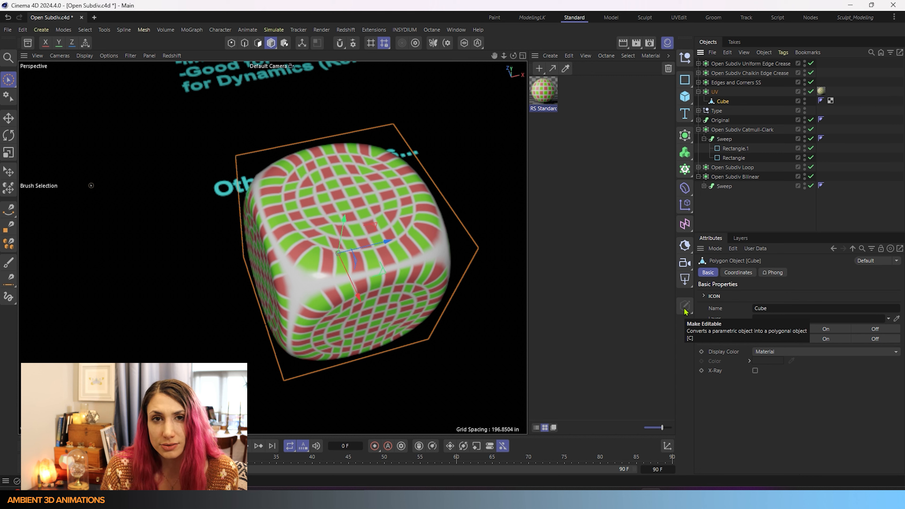
Review the available UV mesh commands and the cube's UVs in the UVEdit layout, returning to the Standard layout
left_click(144, 30)
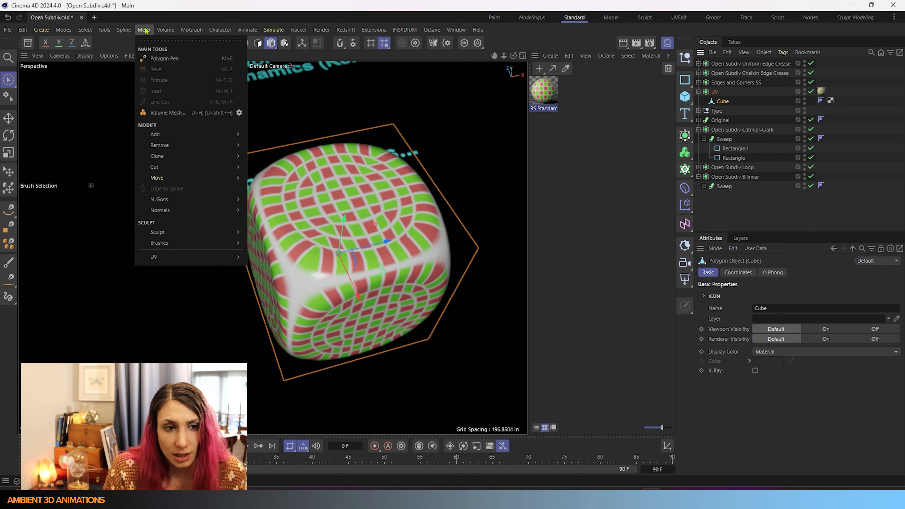
mouse_move(172, 261)
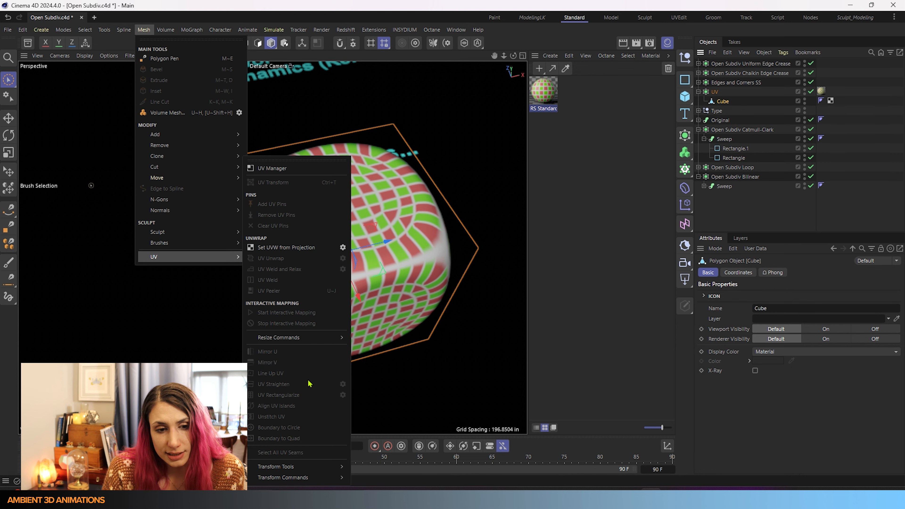
left_click(689, 4)
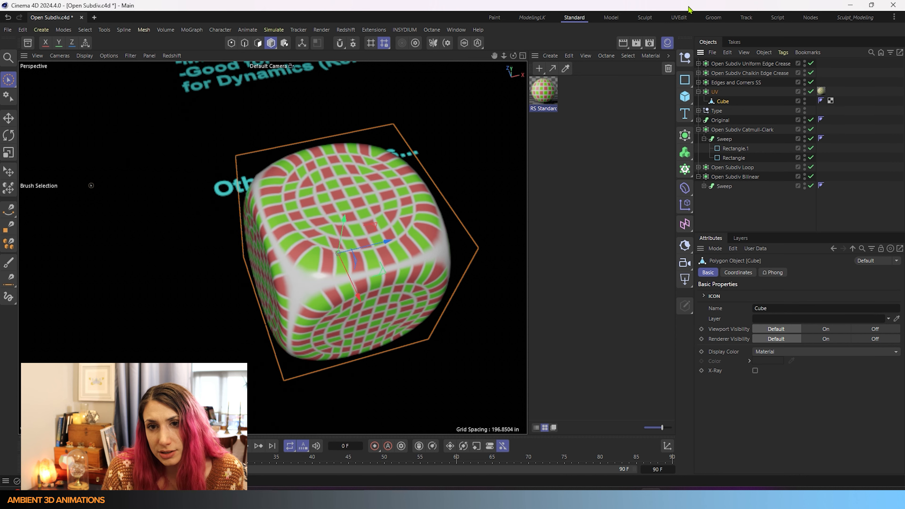
left_click(678, 18)
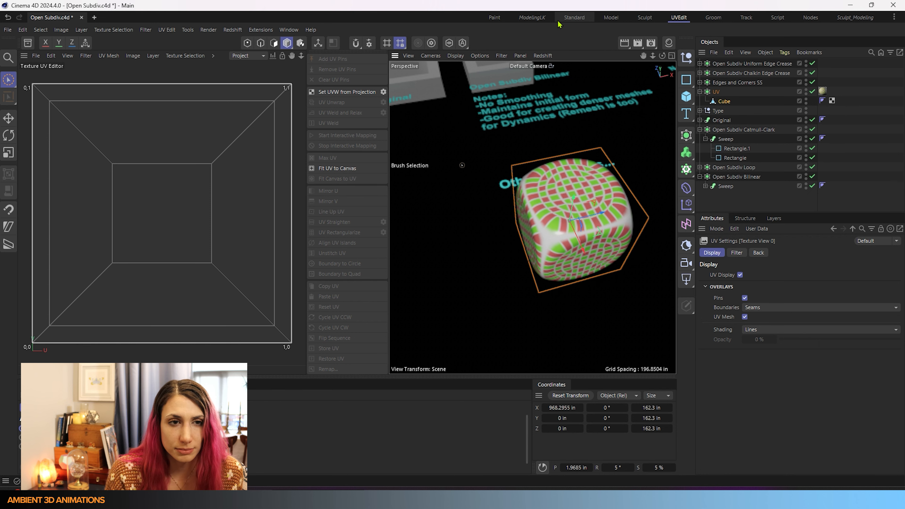
left_click(574, 18)
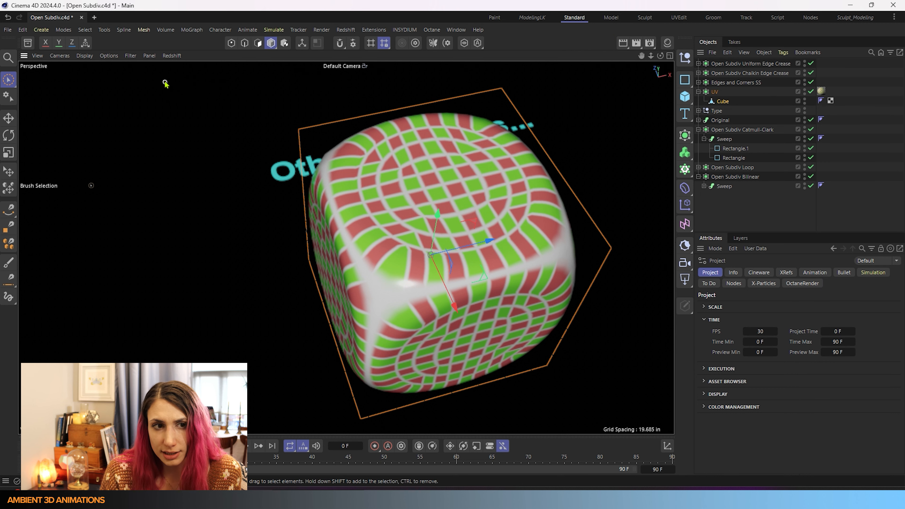
Stop the Redshift viewport render, check the cube's material tag and select the UV subdivision surface to show its settings
left_click(172, 56)
left_click(179, 73)
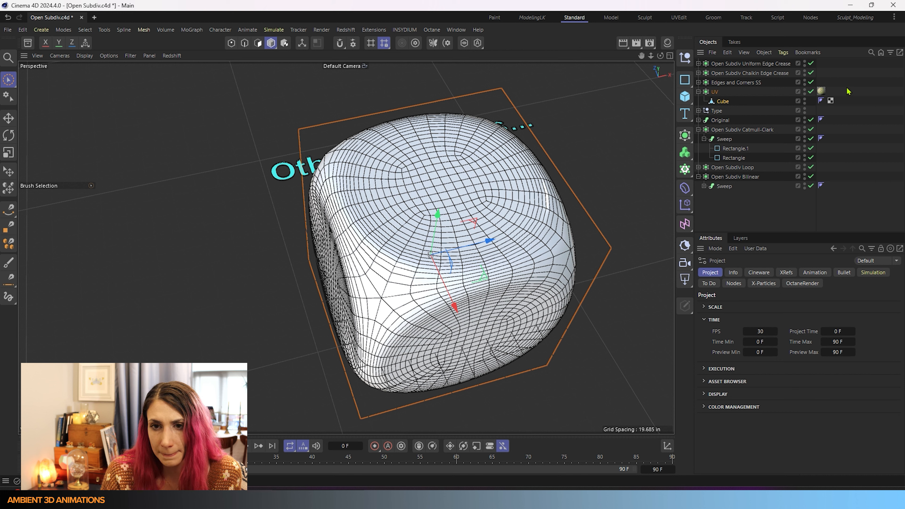
left_click(820, 91)
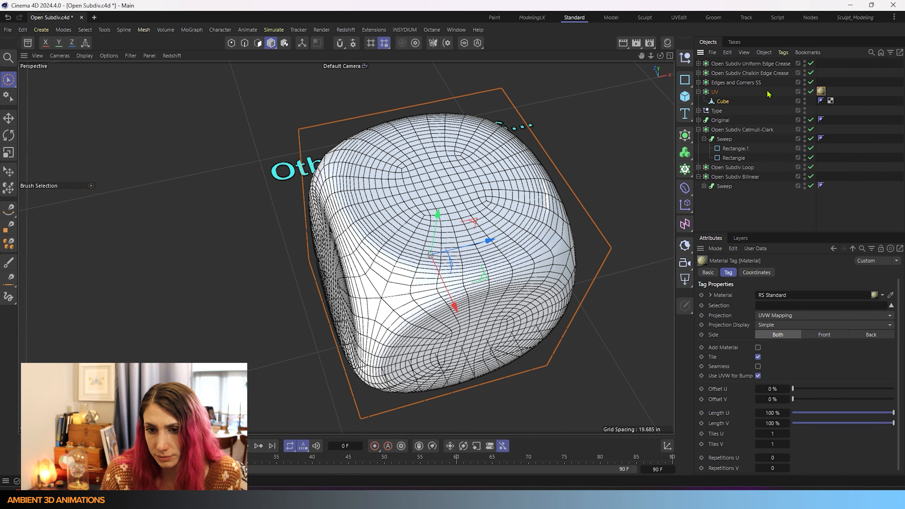
left_click(714, 92)
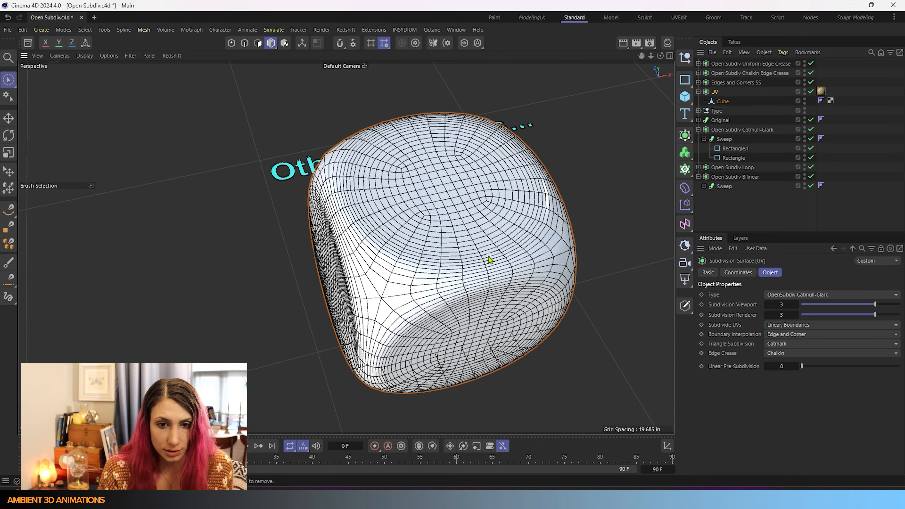
Select the star's Edges and Corners SS subdivision surface and disable it to examine the base mesh from the front
middle_click_drag(488, 255, 155, 255, "alt")
scroll(302, 251, "down", 3)
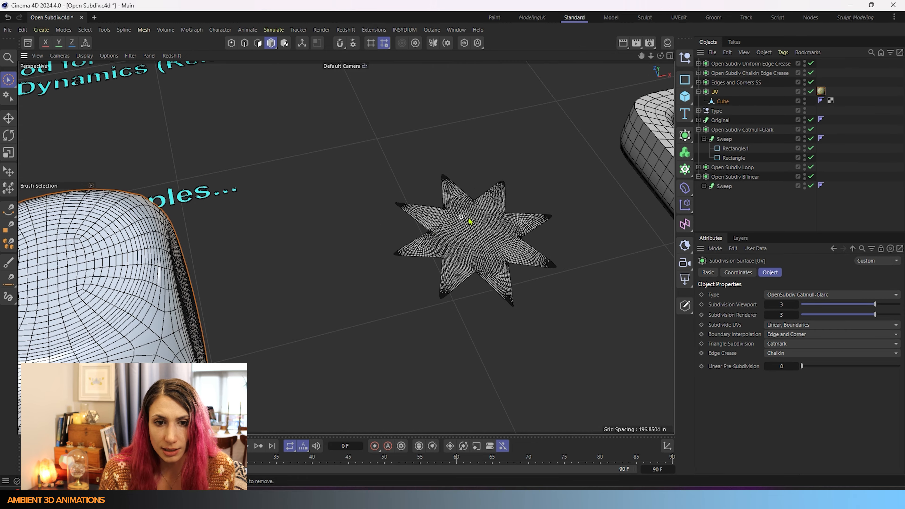
left_click(473, 228)
scroll(528, 181, "up", 6)
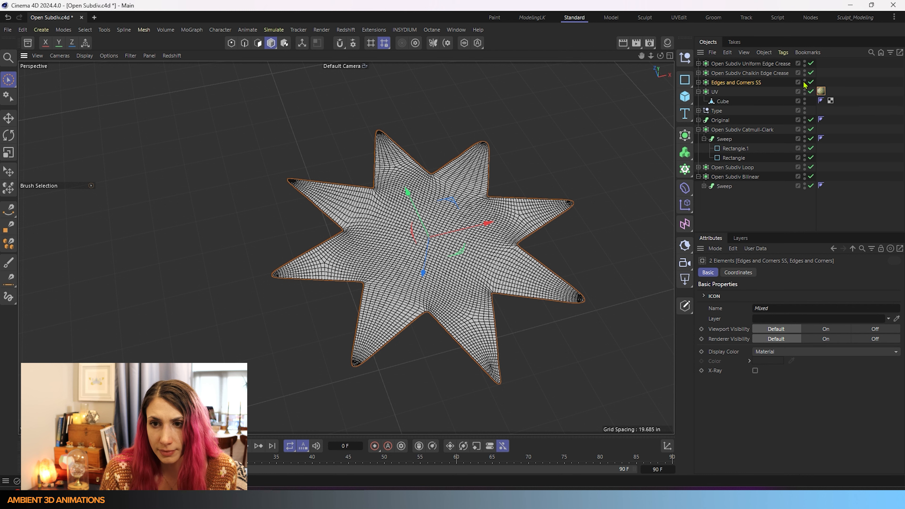
left_click(810, 82)
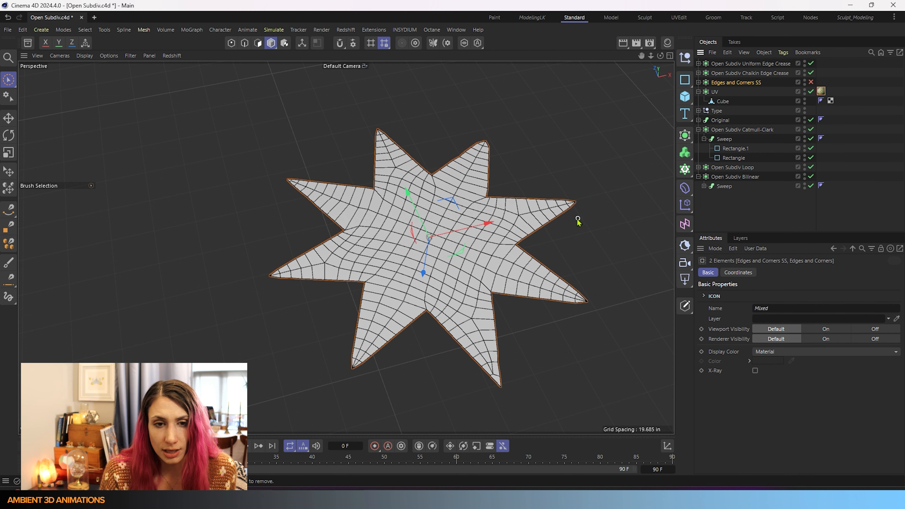
left_click_drag(515, 245, 513, 304, "alt")
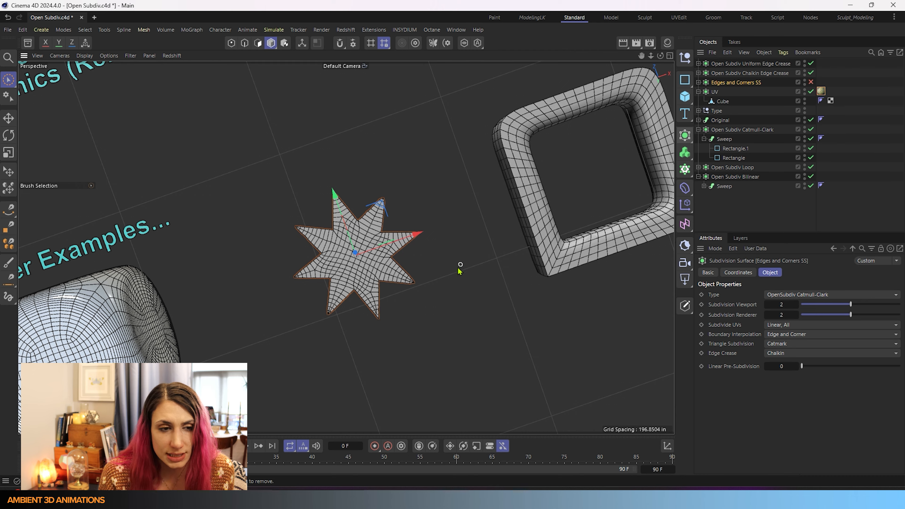
left_click_drag(463, 316, 489, 322, "alt")
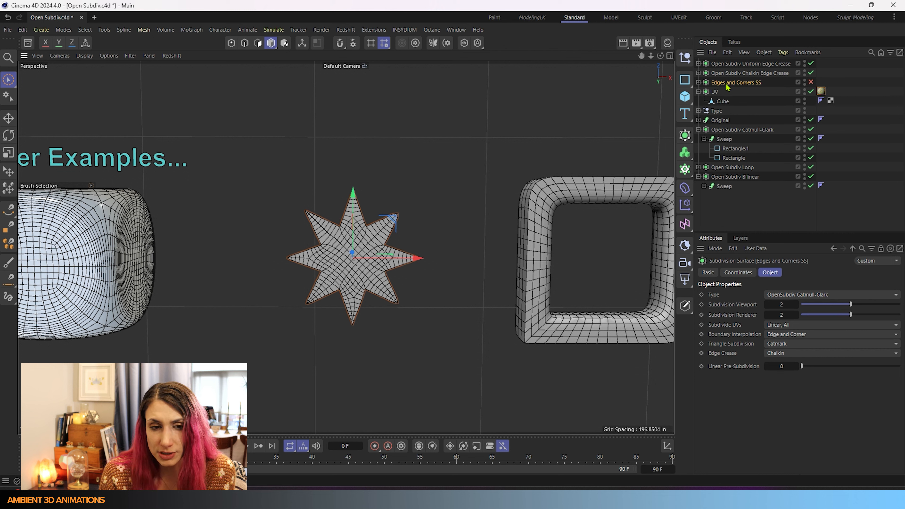
scroll(387, 276, "up", 9)
scroll(412, 158, "down", 2)
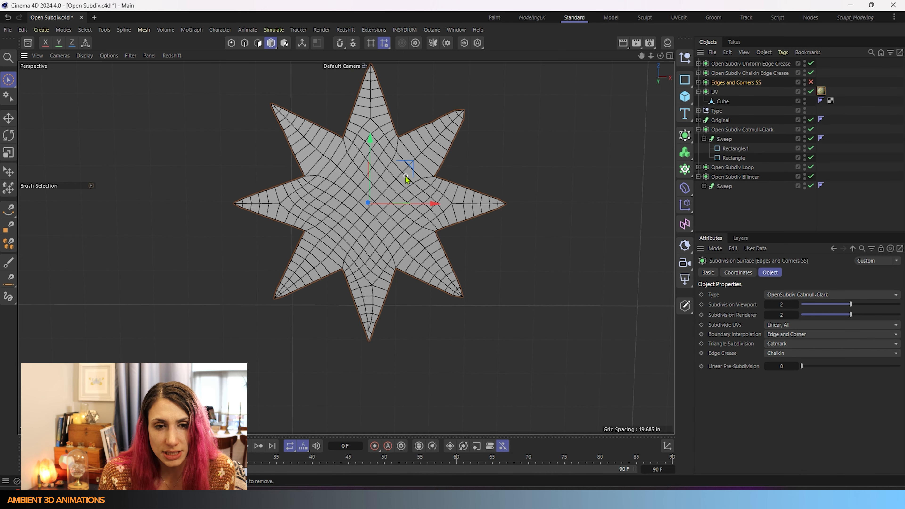
middle_click_drag(413, 162, 372, 195, "alt")
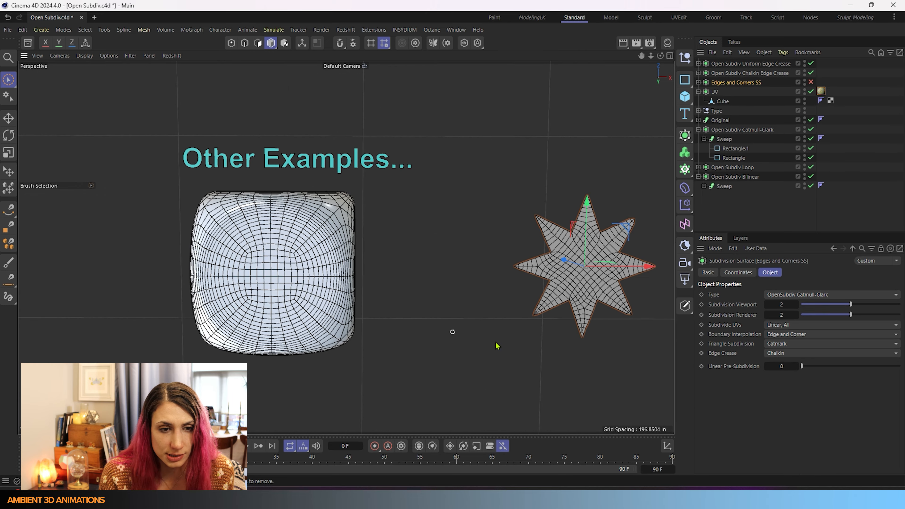
middle_click_drag(479, 342, 259, 344, "alt")
scroll(399, 309, "up", 5)
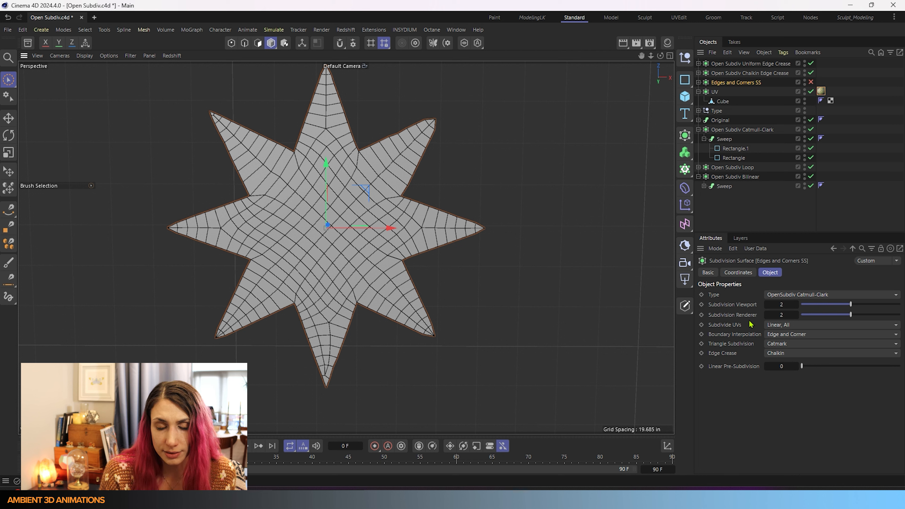
Re-enable the Edges and Corners SS subdivision surface and inspect the star's lower tip
left_click(810, 83)
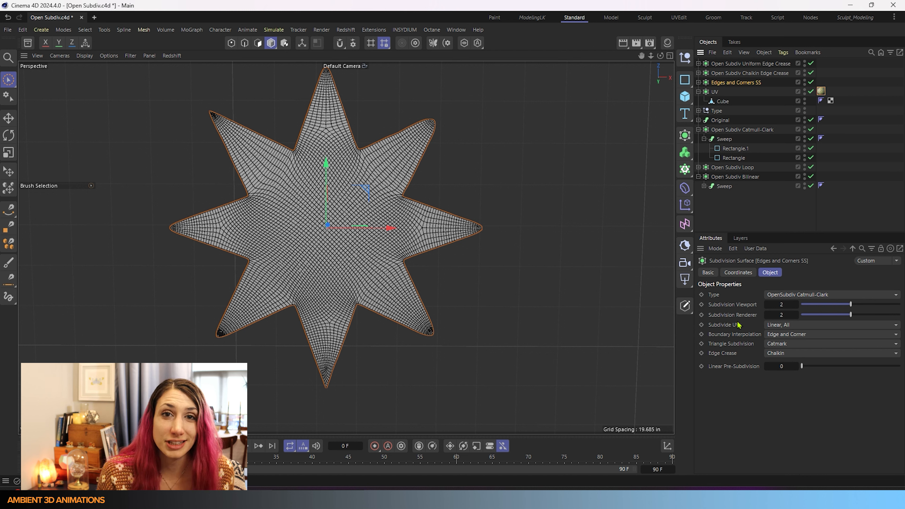
scroll(301, 397, "up", 4)
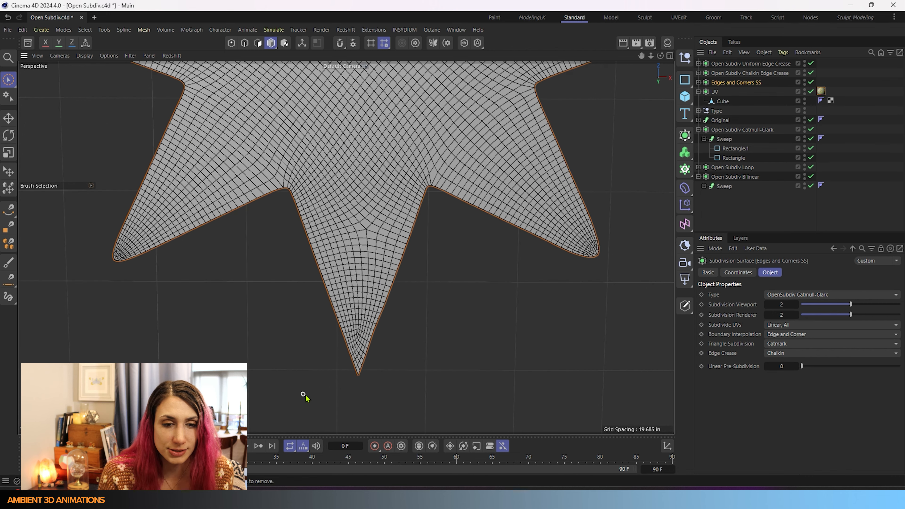
scroll(364, 371, "up", 5)
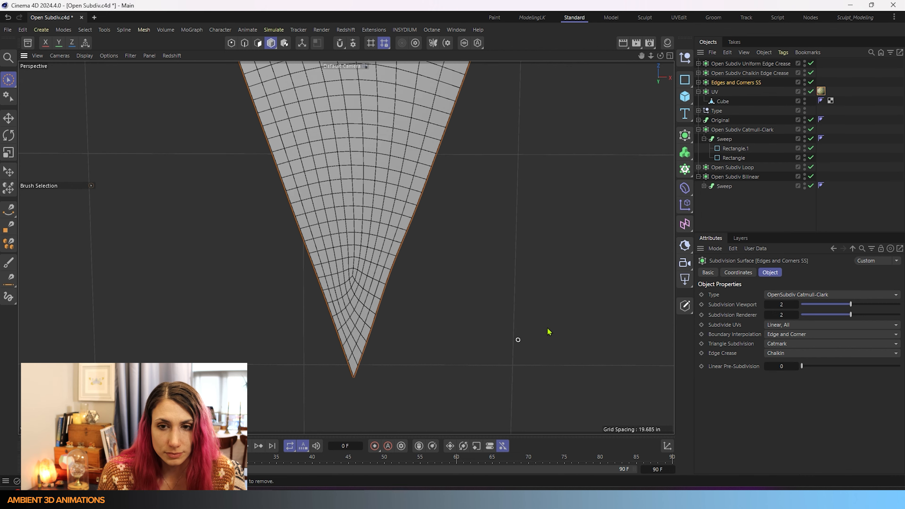
Toggle the Edges and Corners SS subdivision off and on to compare the star's lower tip, expanding its hierarchy meanwhile
left_click(810, 82)
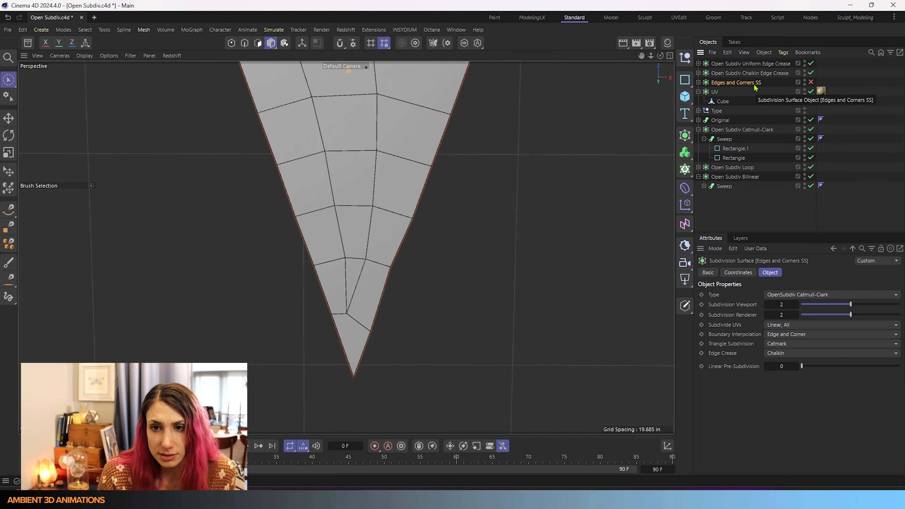
left_click_drag(821, 91, 845, 80)
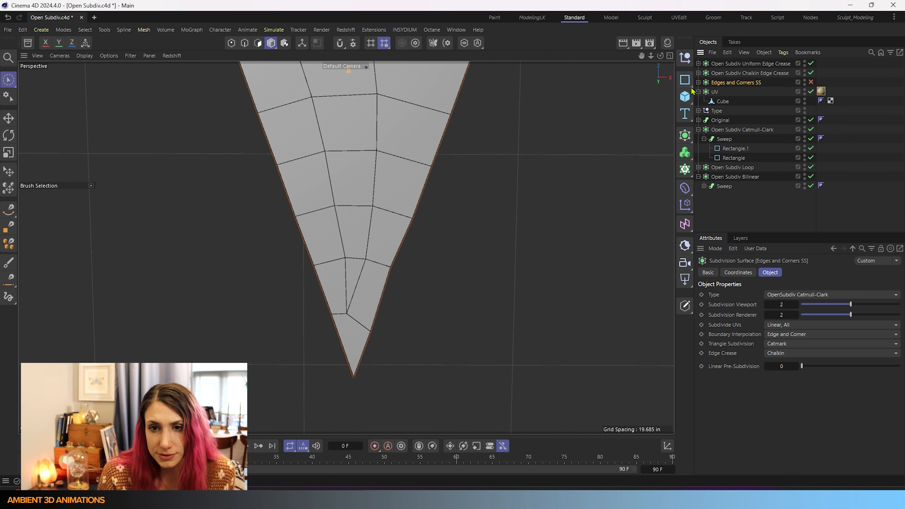
left_click(699, 82)
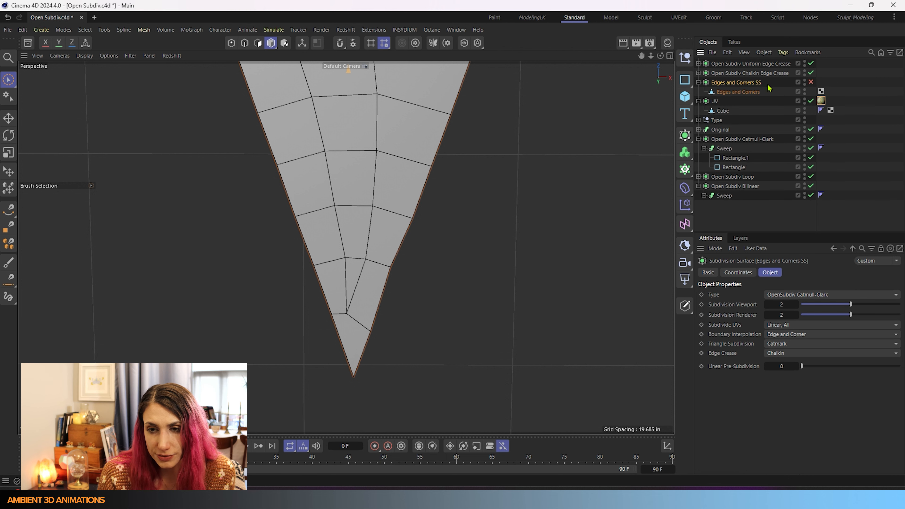
scroll(359, 381, "down", 4)
scroll(359, 382, "up", 5)
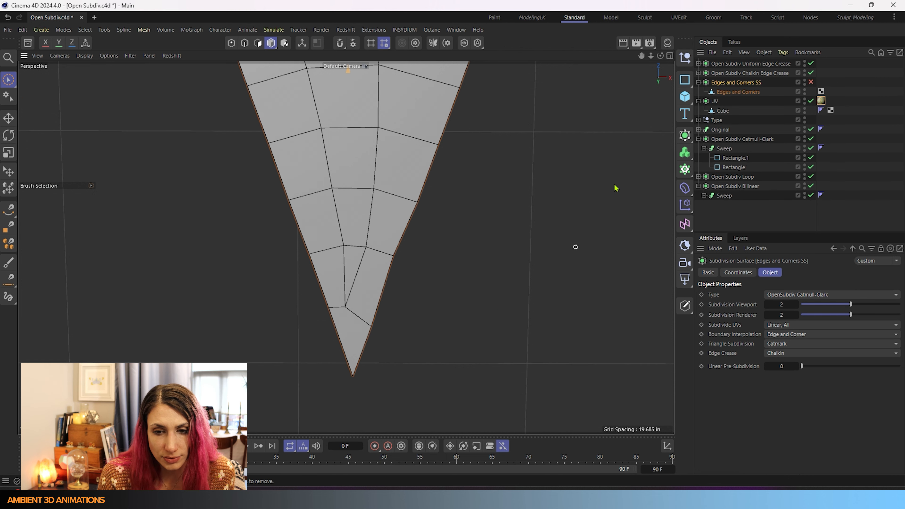
left_click(810, 82)
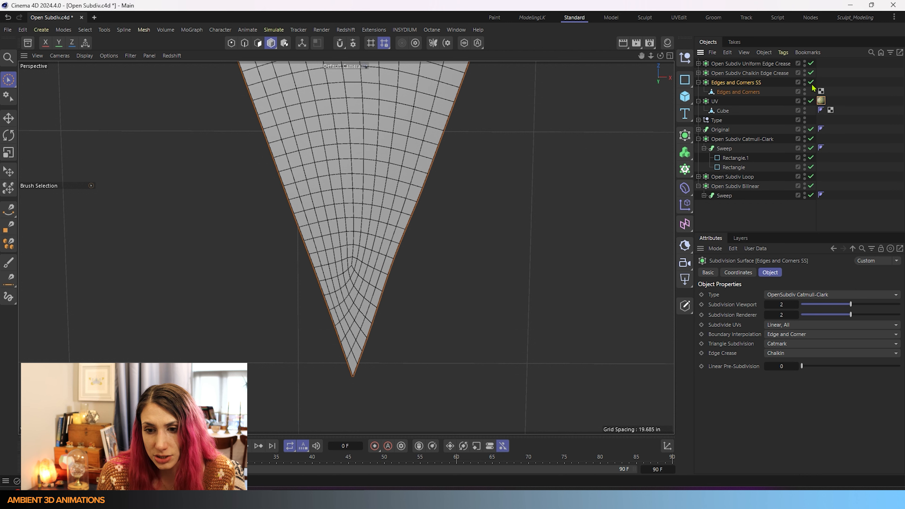
Set the star's Boundary Interpolation to Edge and toggle its subdivision surface to compare the tip, leaving it enabled
left_click(769, 338)
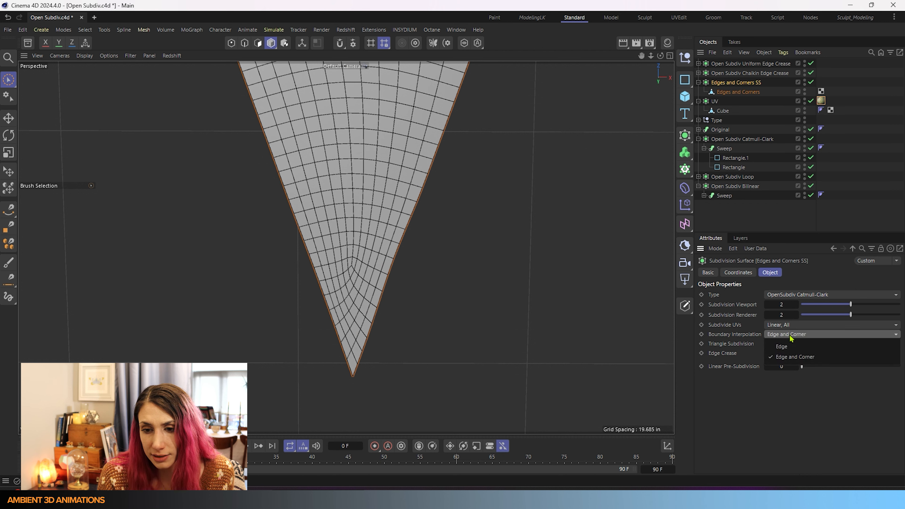
left_click(789, 347)
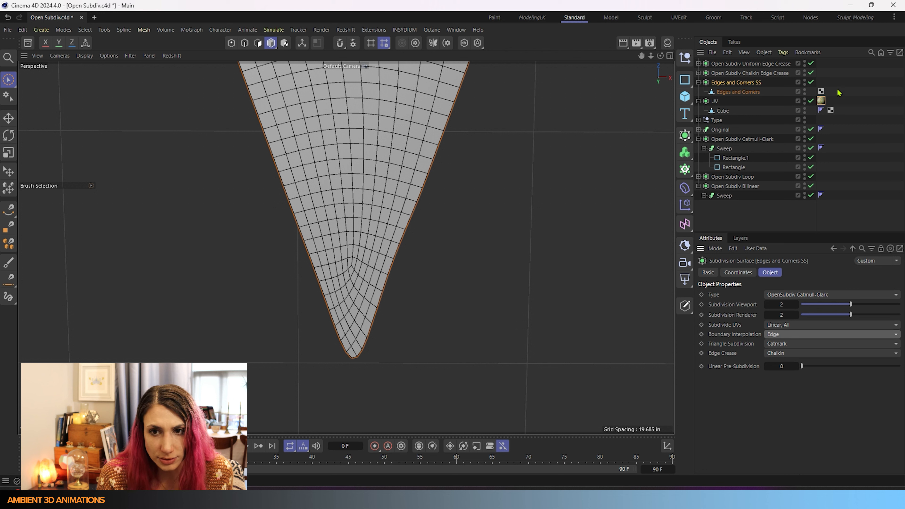
left_click(812, 83)
left_click(812, 83)
left_click(811, 83)
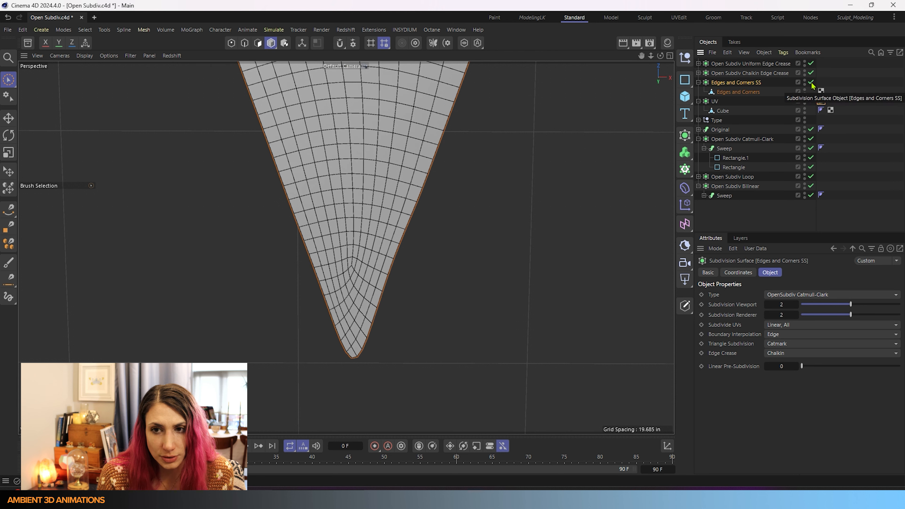
Switch the star's Boundary Interpolation between Edge and Corner and Edge to compare the tip, leaving it on Edge and Corner
left_click(777, 336)
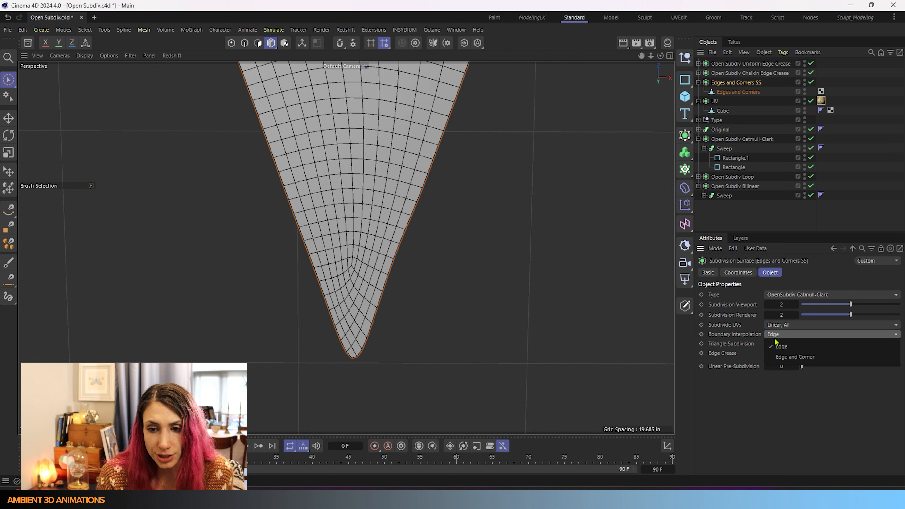
left_click(781, 360)
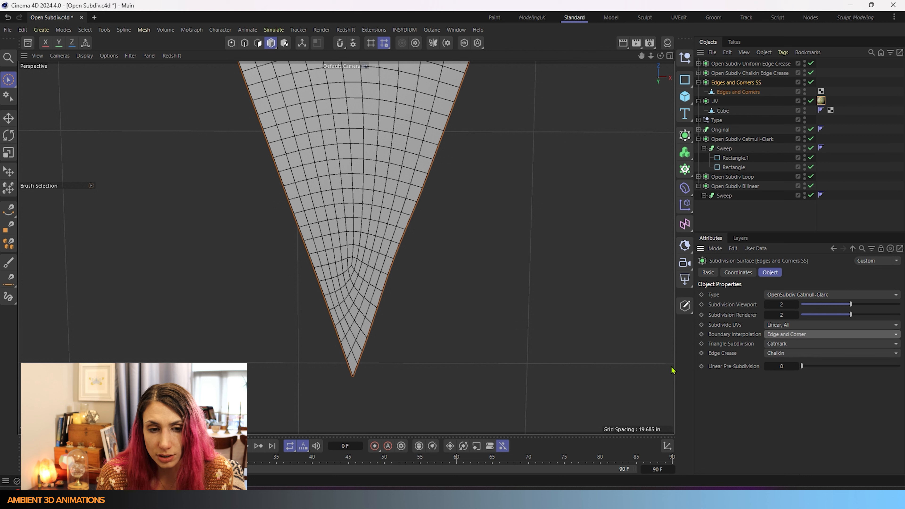
left_click(828, 337)
left_click(806, 352)
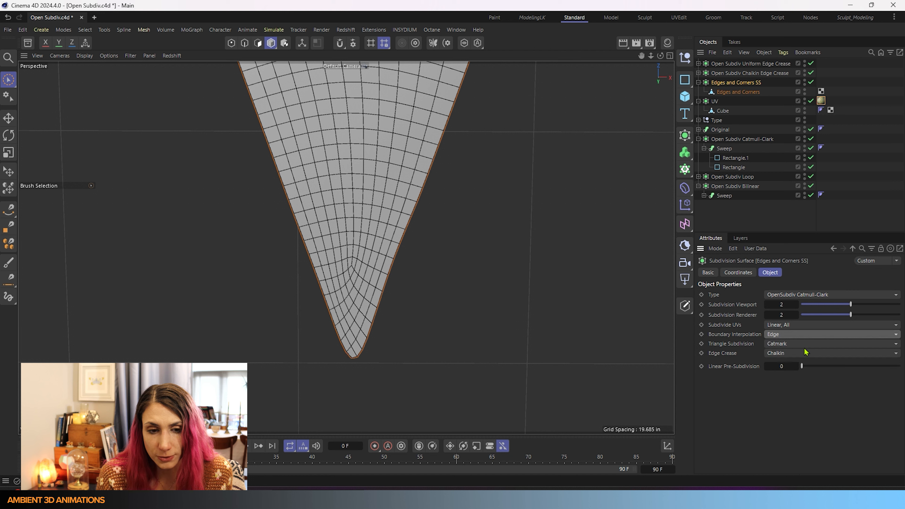
left_click(822, 336)
left_click(795, 359)
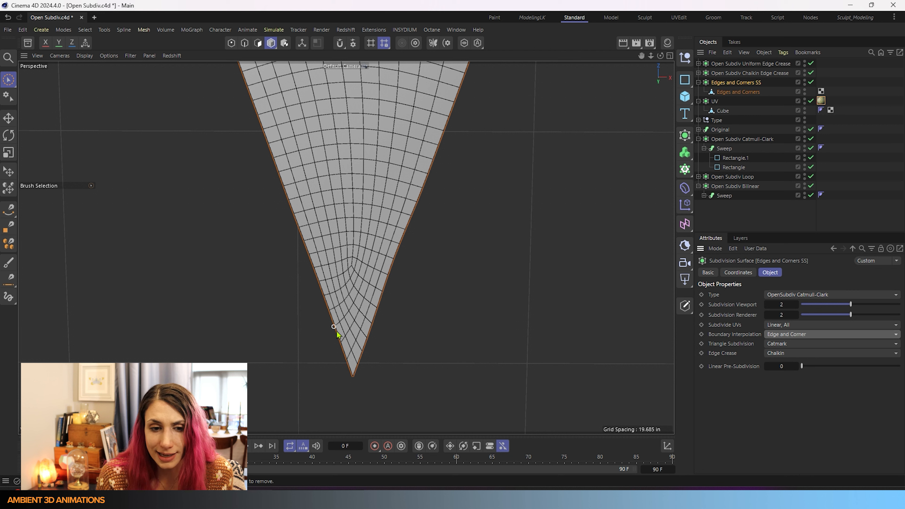
Disable the Edges and Corners SS subdivision surface and examine the base mesh at the star's lowest tip and the neighbouring lower-left tip
left_click(811, 83)
scroll(414, 277, "down", 3)
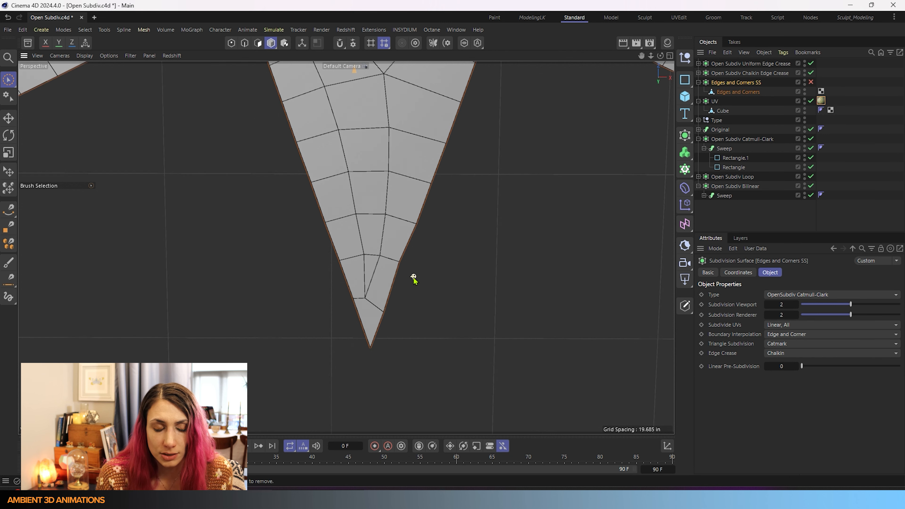
scroll(414, 277, "down", 3)
middle_click_drag(354, 281, 375, 328, "alt")
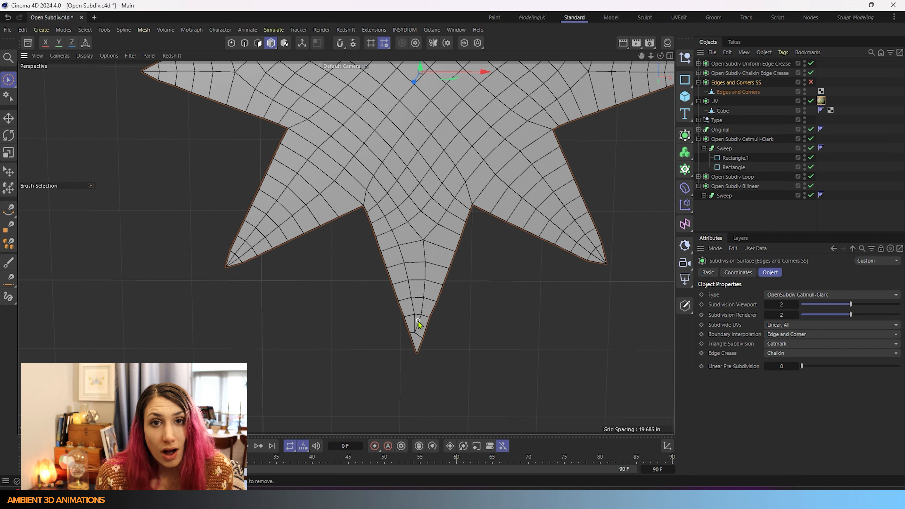
scroll(221, 258, "up", 6)
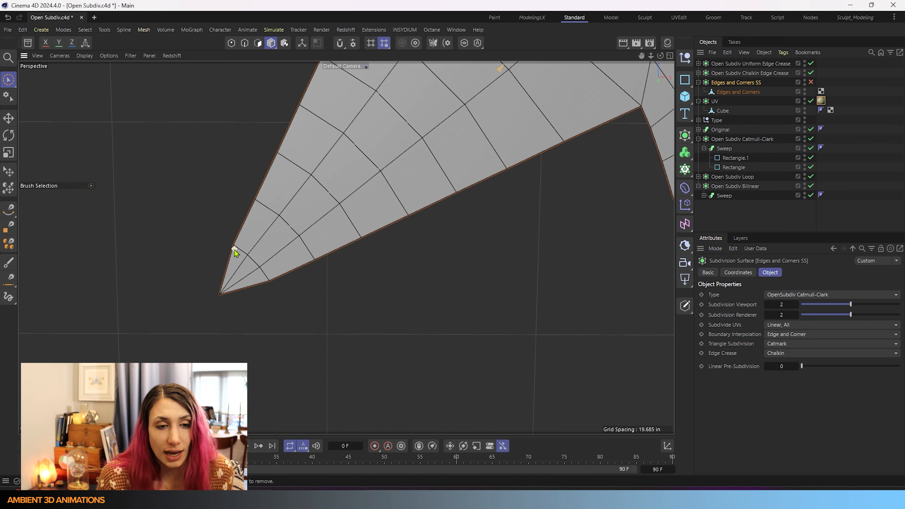
scroll(234, 251, "up", 4)
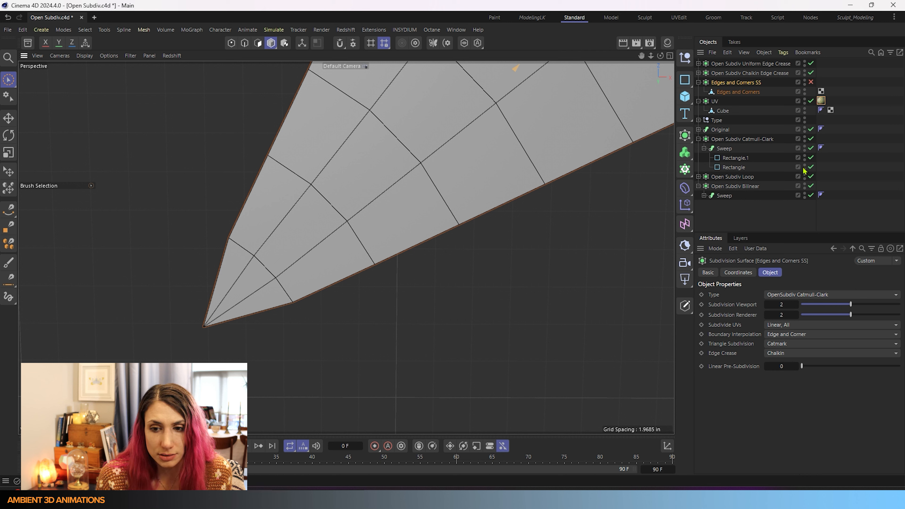
Re-enable the Edges and Corners SS subdivision and compare both star tips, toggling it off and on at the lowest tip
left_click(810, 83)
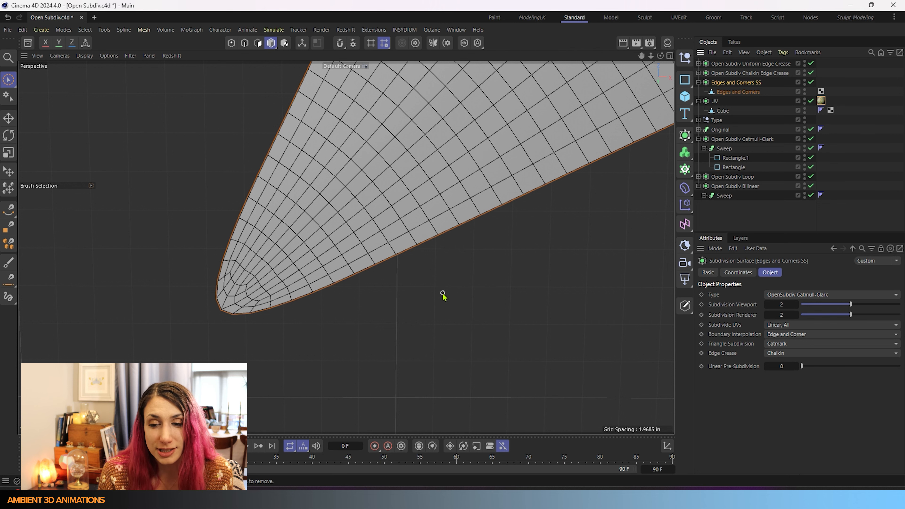
scroll(480, 290, "down", 5)
middle_click_drag(480, 289, 204, 89, "alt")
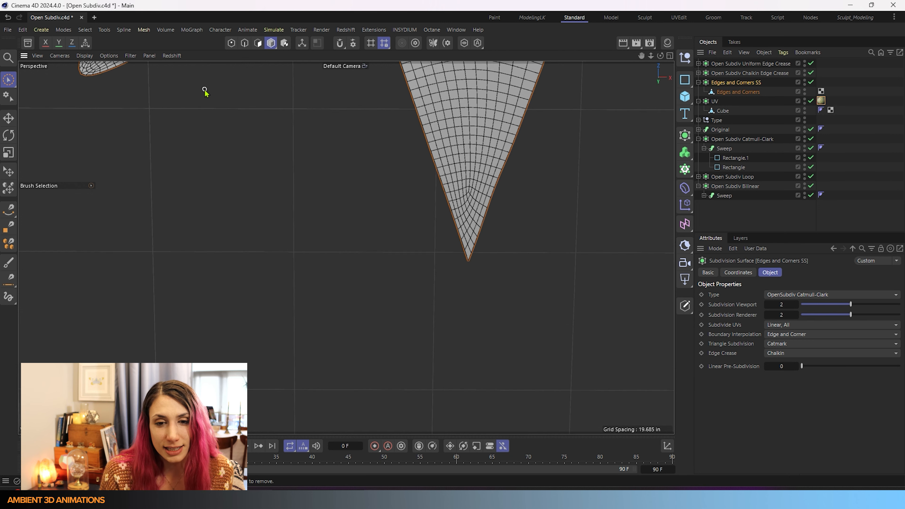
scroll(477, 241, "up", 5)
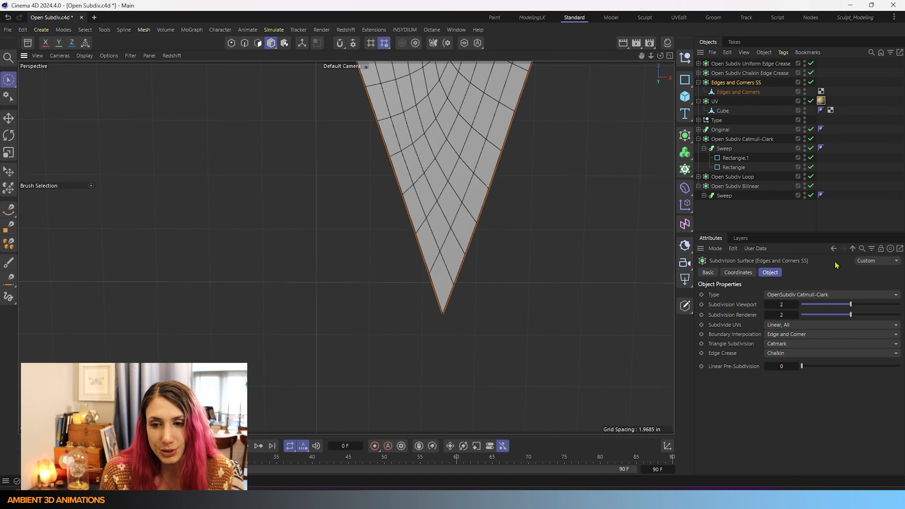
left_click(811, 83)
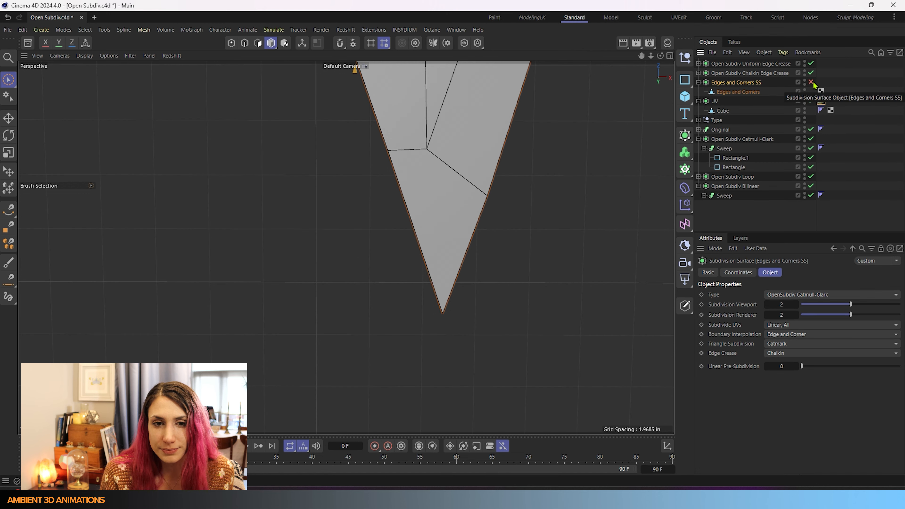
left_click(811, 84)
Set the star's Triangle Subdivision to Smooth and inspect the mesh at its lower-left tip
scroll(582, 172, "down", 5)
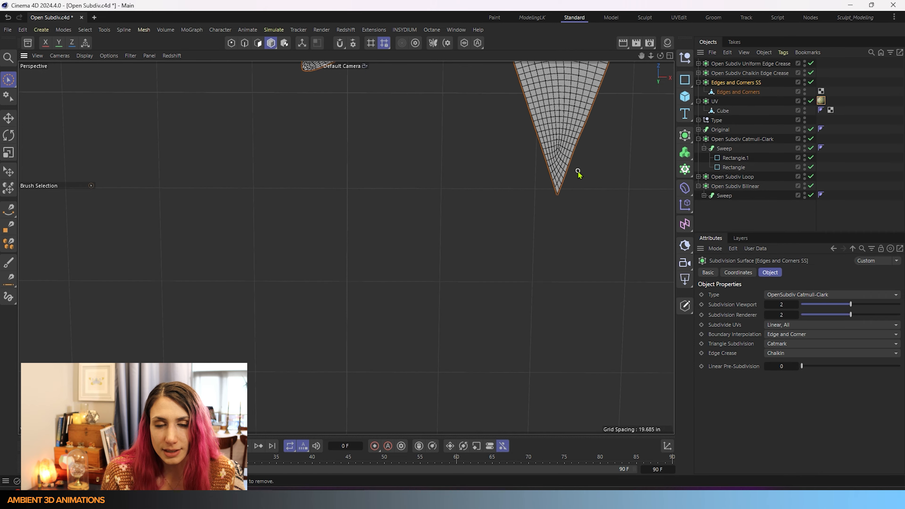
middle_click_drag(581, 172, 484, 367, "alt")
scroll(484, 367, "down", 3)
middle_click_drag(545, 246, 479, 266, "alt")
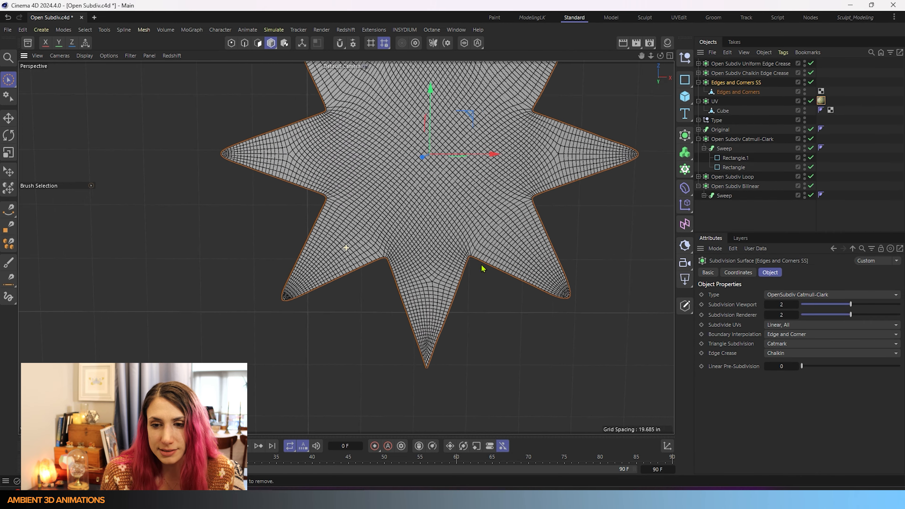
left_click(776, 343)
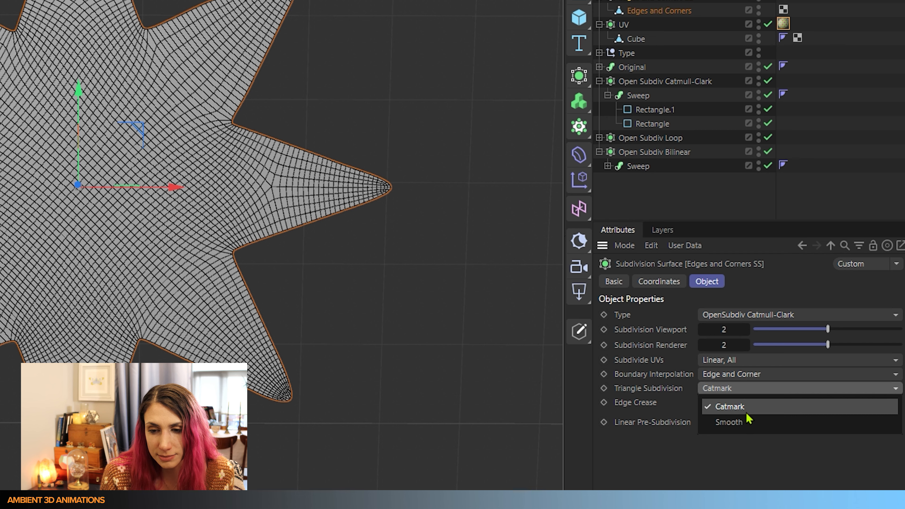
left_click(739, 423)
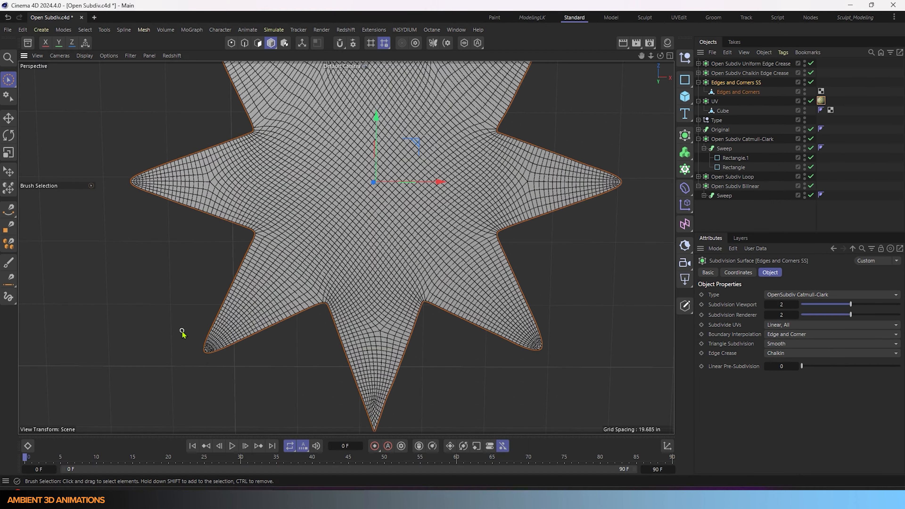
scroll(182, 334, "up", 10)
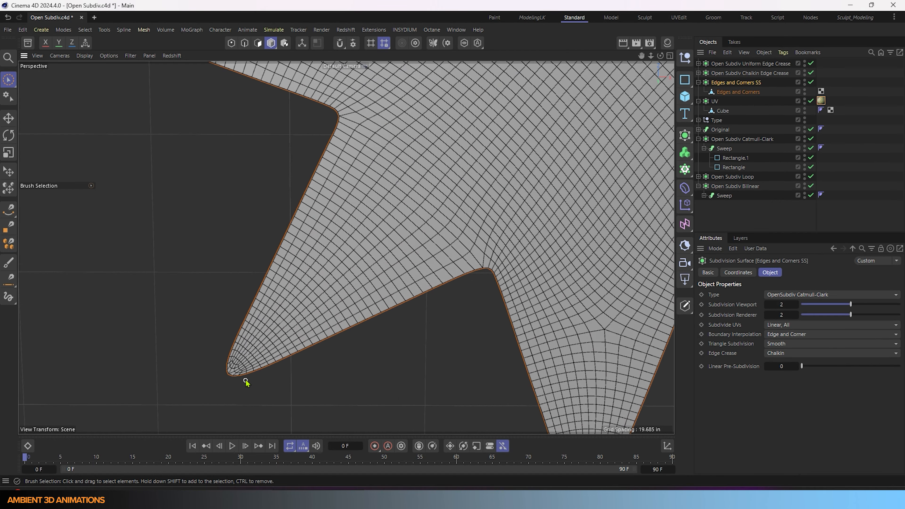
scroll(221, 367, "up", 2)
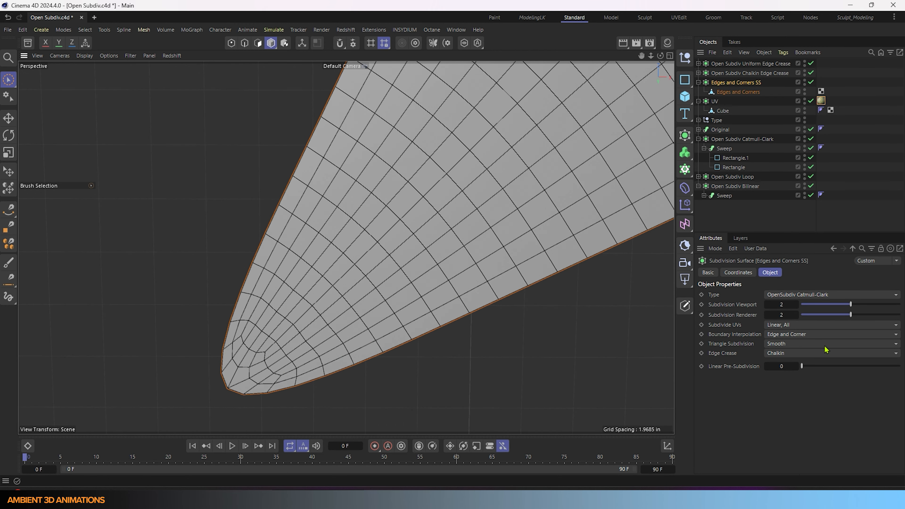
Switch Triangle Subdivision to Catmark and back to Smooth to compare the tip, and review the whole star
left_click(804, 345)
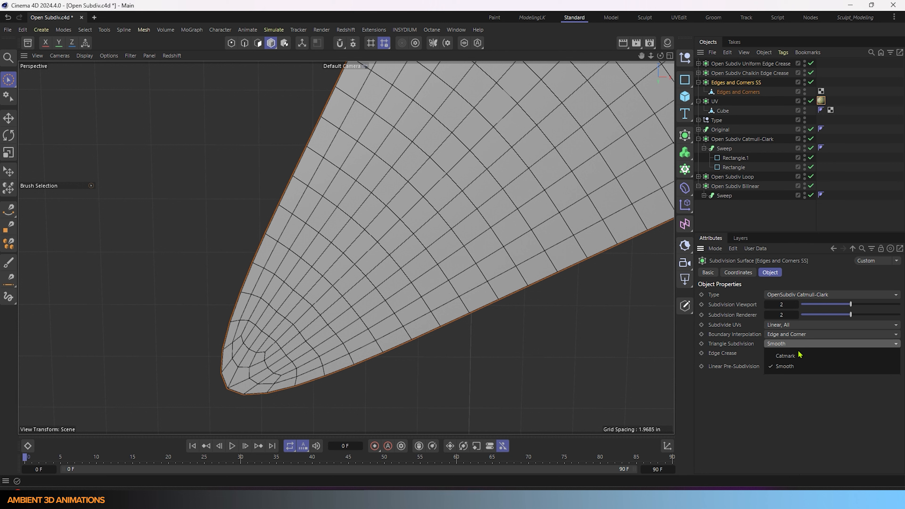
left_click(799, 356)
left_click(802, 345)
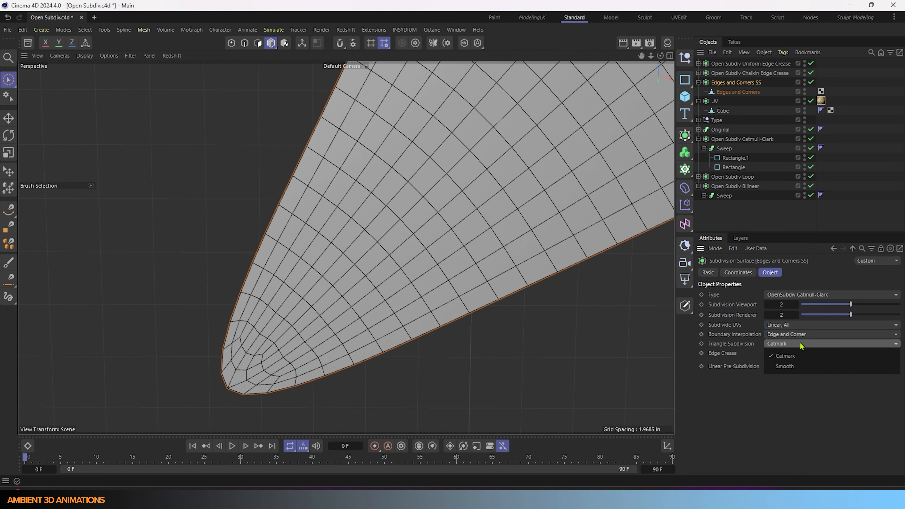
left_click(781, 366)
scroll(406, 321, "down", 10)
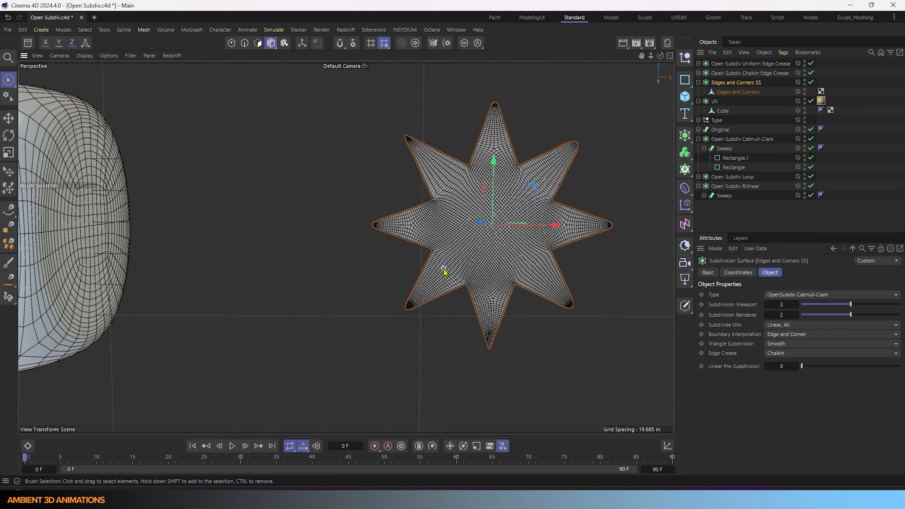
scroll(391, 257, "down", 2)
scroll(511, 297, "up", 6)
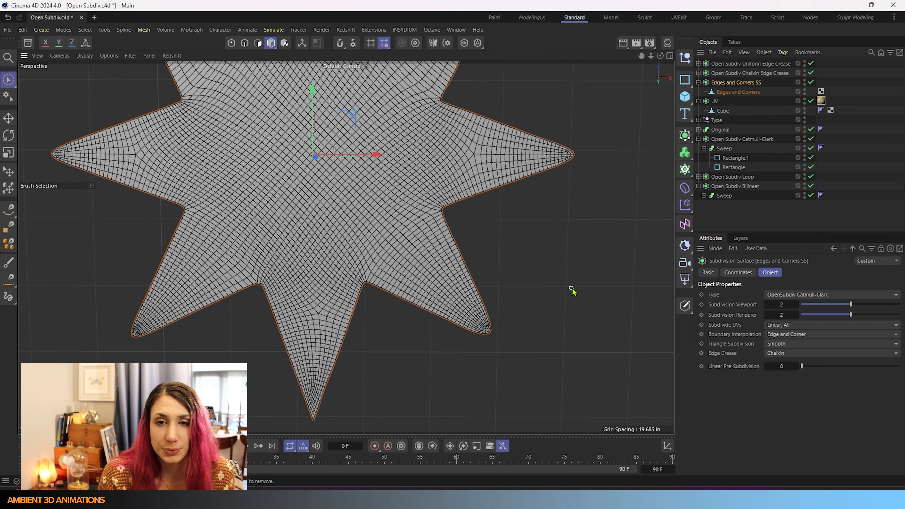
Bring the two edge crease frames into view and collapse the Edges and Corners SS, UV and Open Subdiv Catmull-Clark hierarchies
scroll(549, 244, "down", 8)
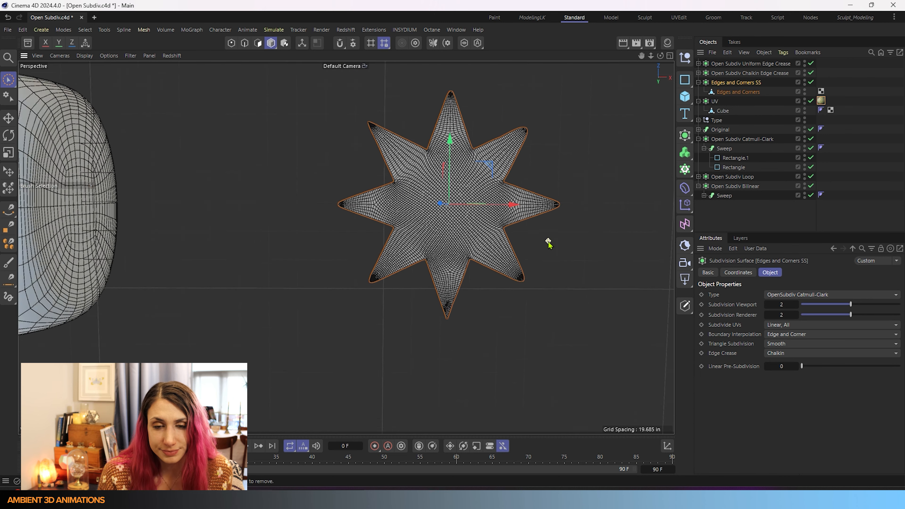
middle_click_drag(509, 240, 208, 253, "alt")
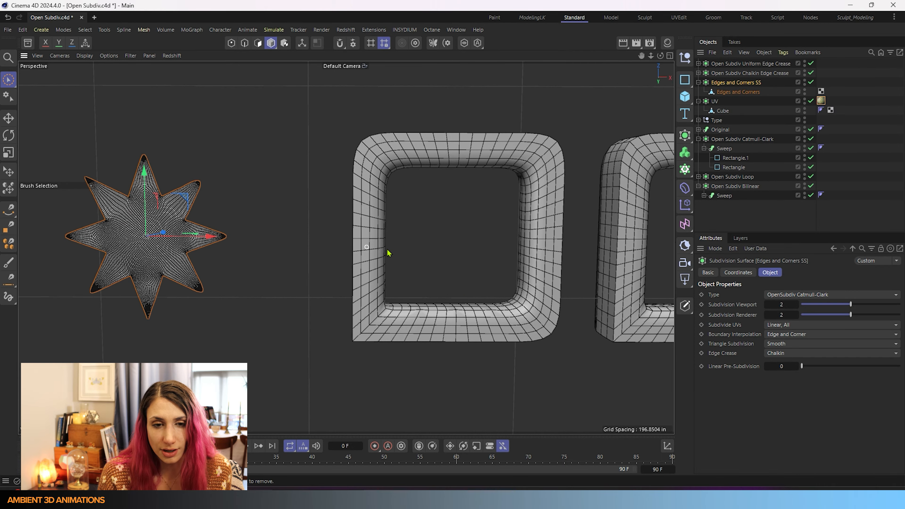
middle_click_drag(388, 252, 276, 250, "alt")
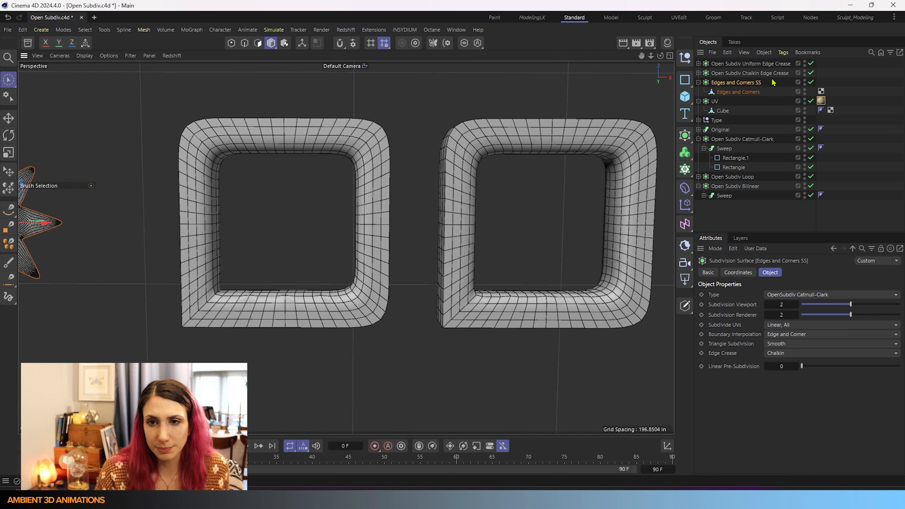
left_click(698, 82)
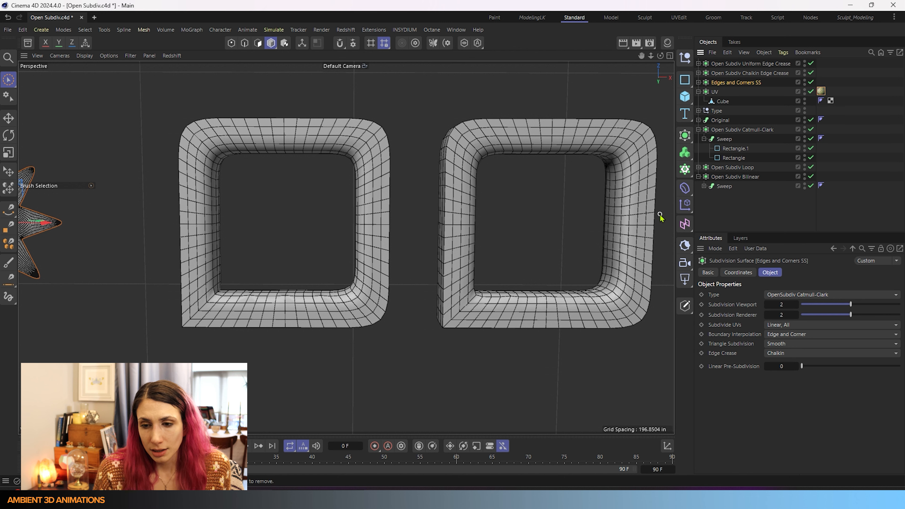
left_click(697, 91)
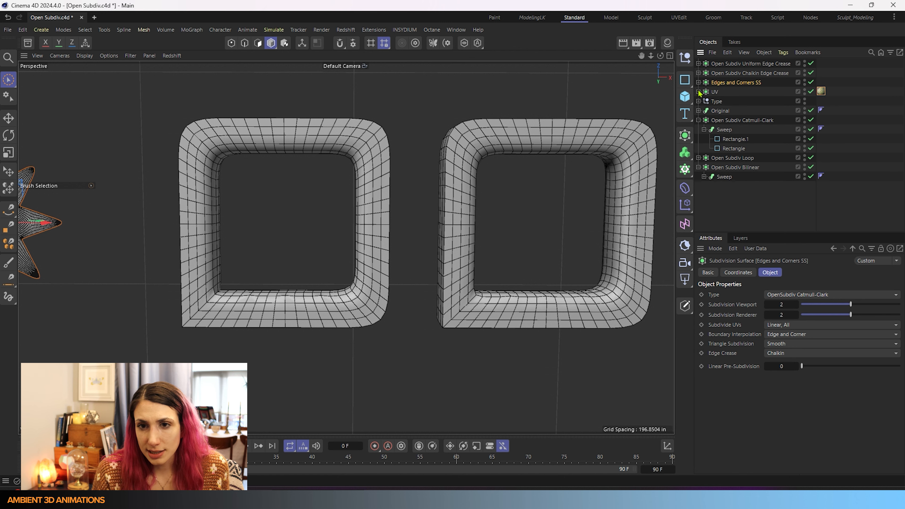
left_click(698, 120)
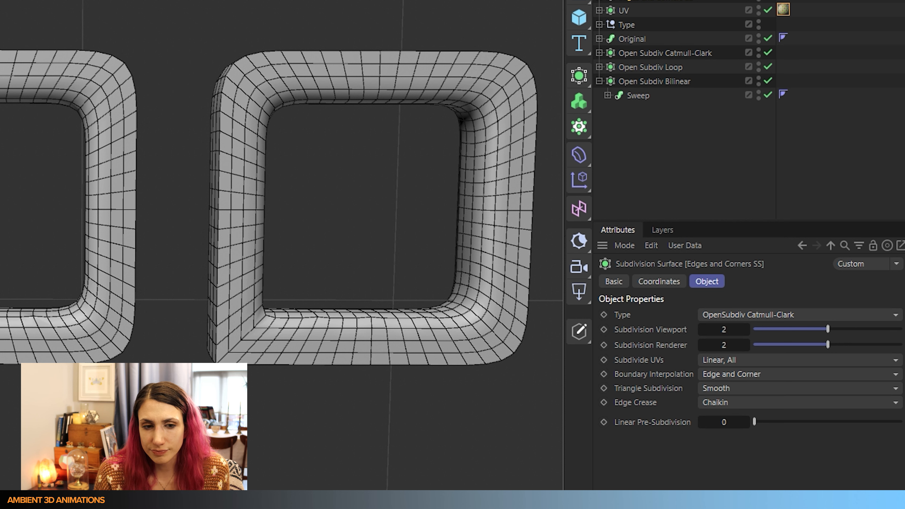
Set the Edge Crease of the Edges and Corners SS subdivision surface to Uniform
middle_click_drag(428, 244, 359, 250, "alt")
left_click(741, 402)
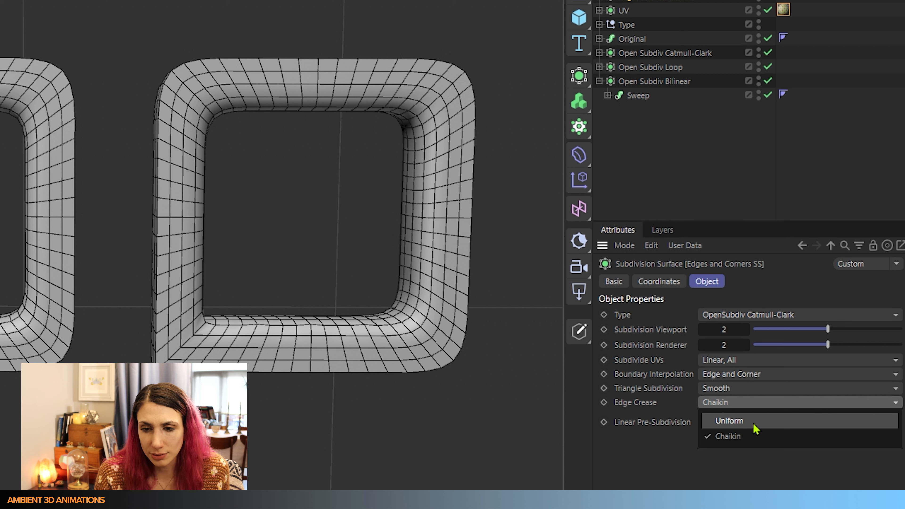
left_click(738, 422)
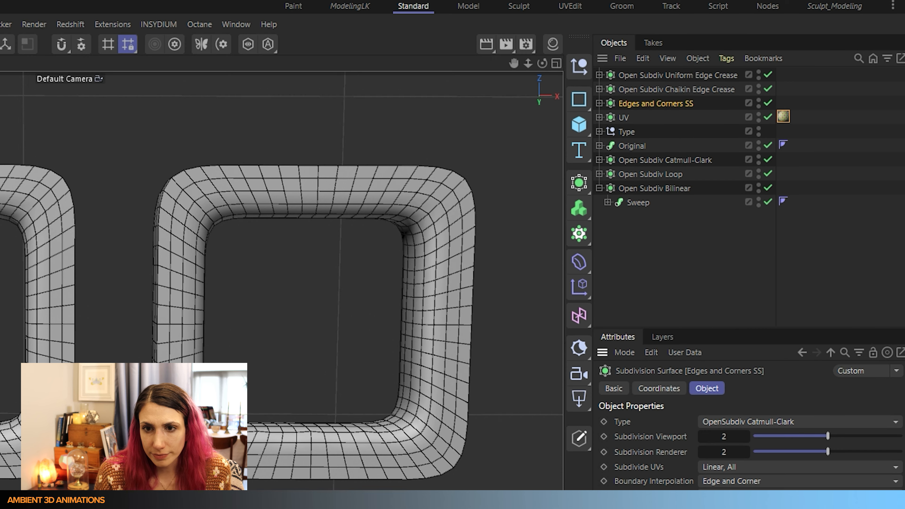
Select the Open Subdiv Uniform Edge Crease and Open Subdiv Chaikin Edge Crease surfaces in turn and inspect the Chaikin frame closely
left_click(647, 76)
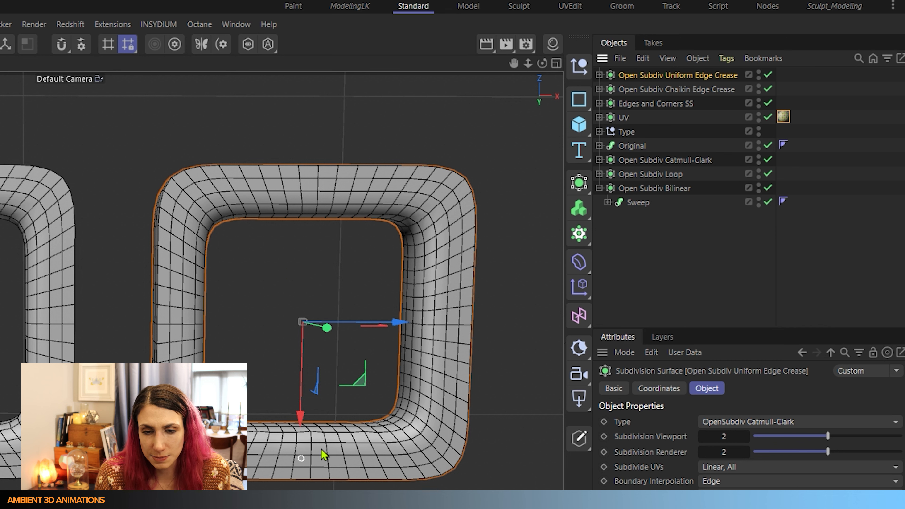
left_click(664, 92)
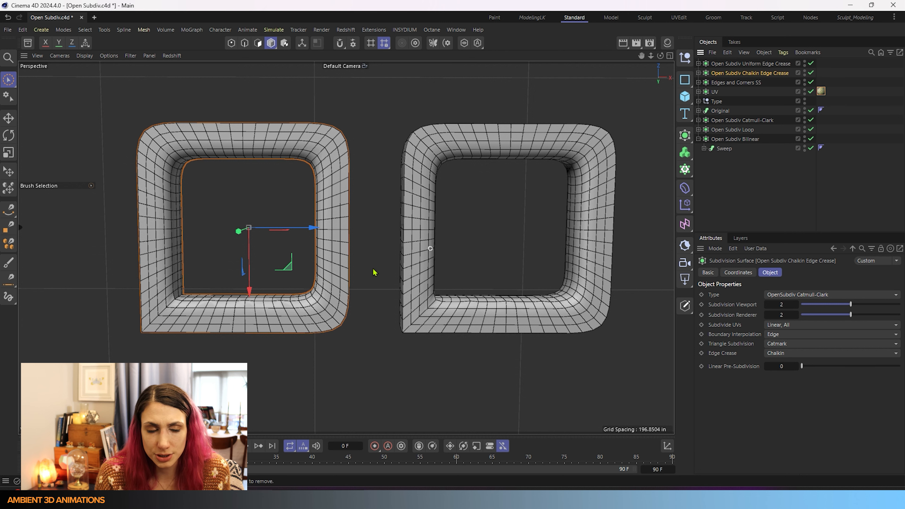
scroll(145, 218, "up", 3)
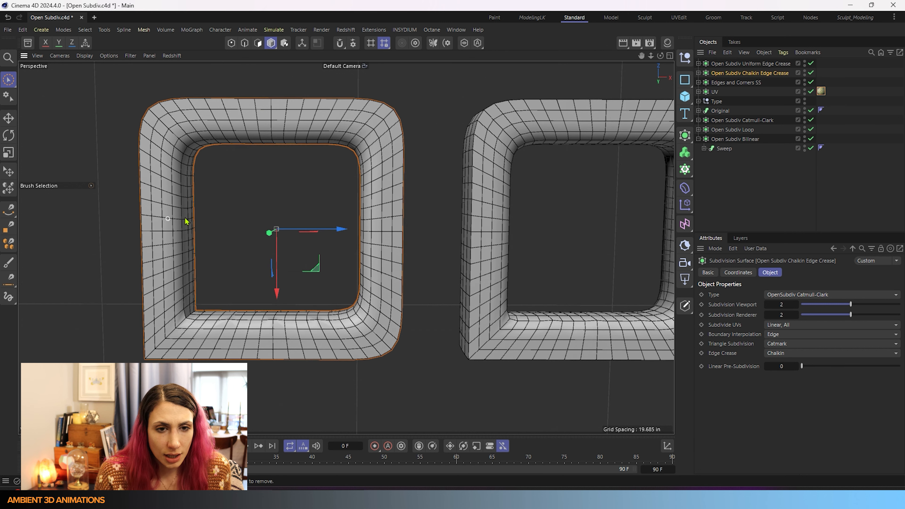
scroll(264, 231, "up", 4)
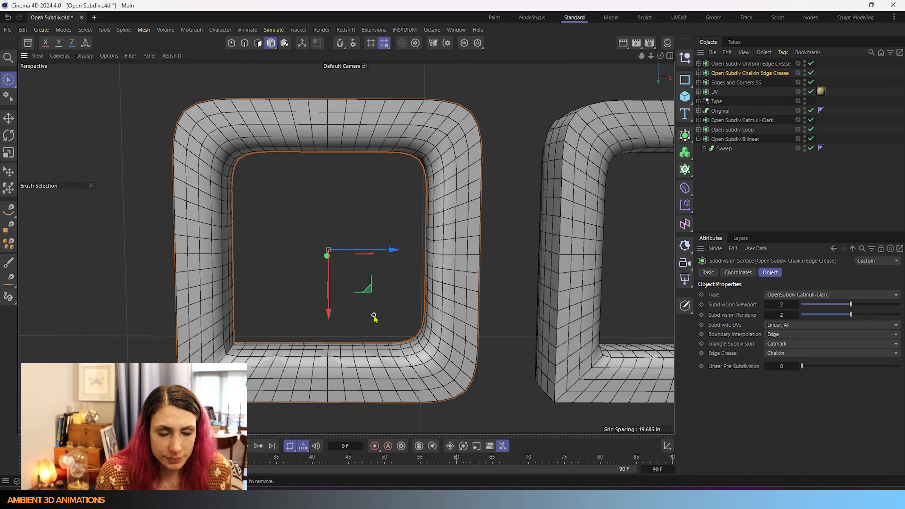
middle_click_drag(439, 302, 399, 290, "alt")
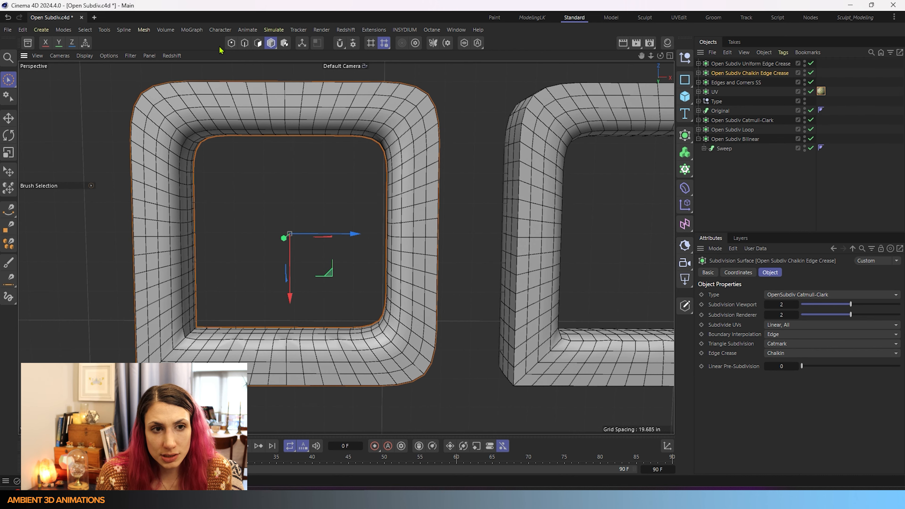
In edge mode, loop-select the outer upper edges of the Chaikin frame's Sweep and check them with the Weight Subdivision Surface tool
left_click(245, 44)
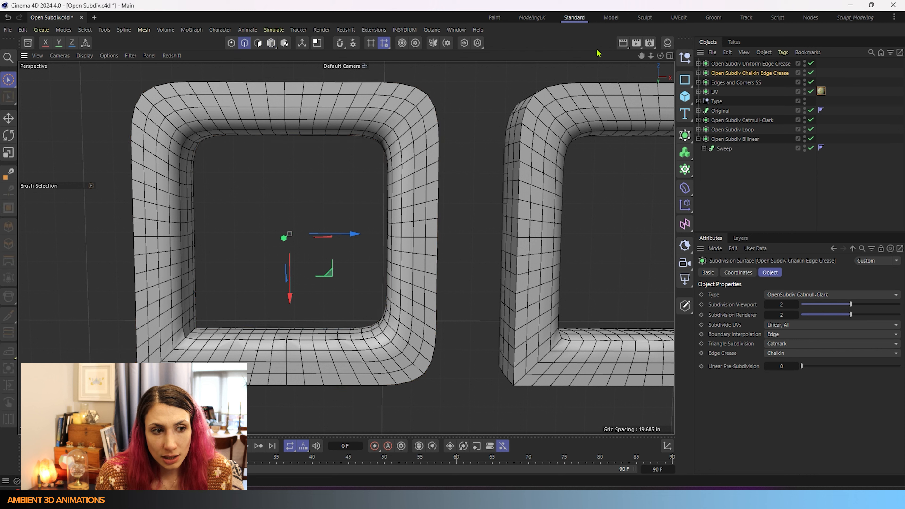
left_click(698, 73)
left_click(723, 83)
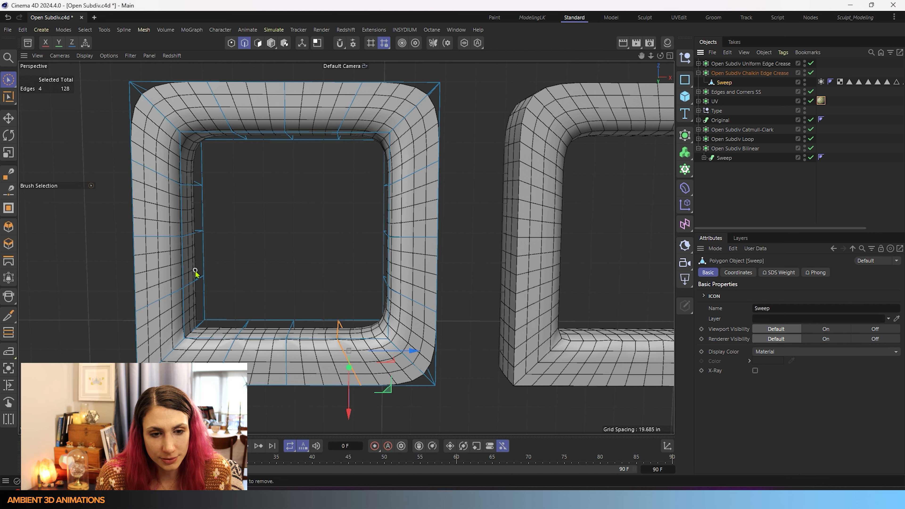
left_click_drag(266, 211, 289, 188, "alt")
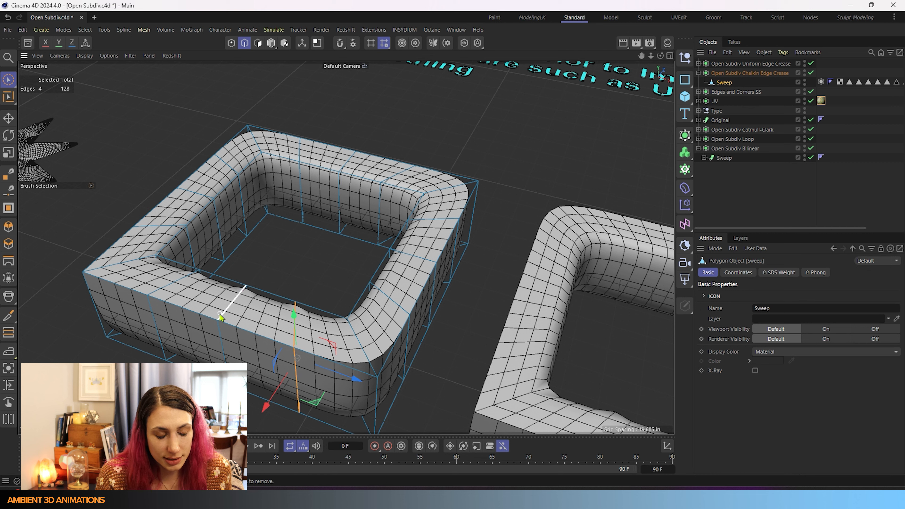
key("u")
key("l")
left_click(170, 313)
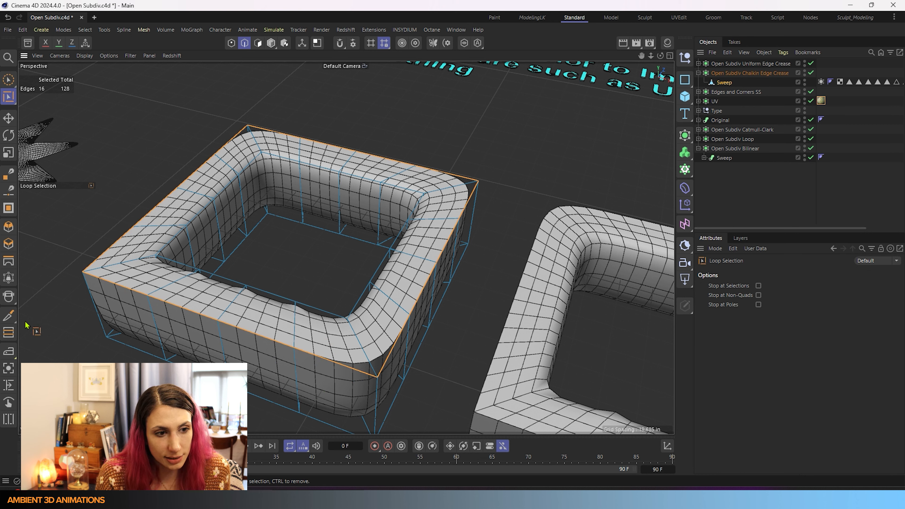
left_click(9, 278)
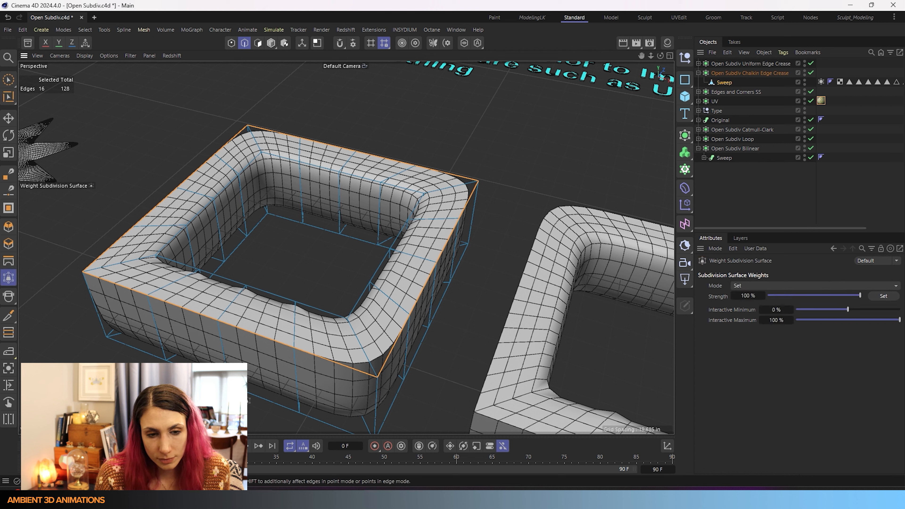
mouse_move(221, 390)
left_mouse_down()
mouse_move(125, 390)
mouse_move(214, 390)
left_mouse_up()
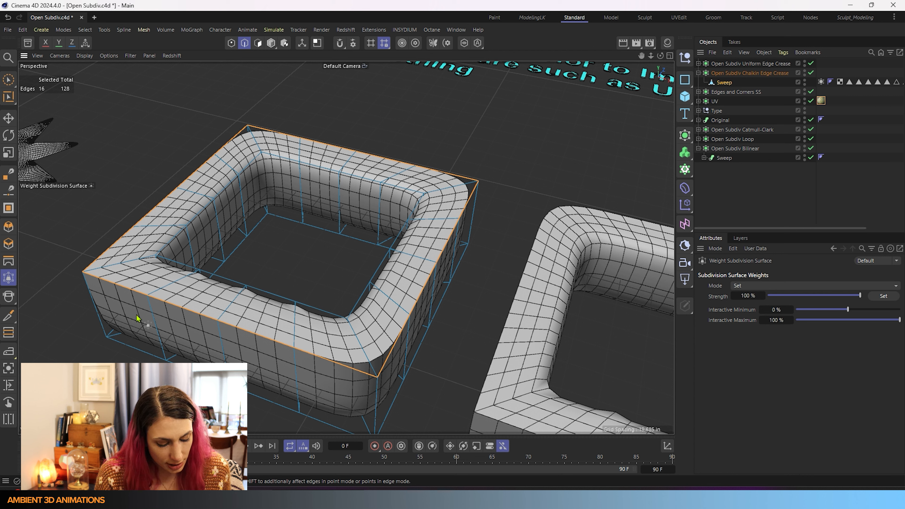
Loop-select three cross-section edge loops along one side of the Chaikin frame's Sweep and check their Weight Subdivision Surface settings
key("u")
key("l")
left_click(151, 324)
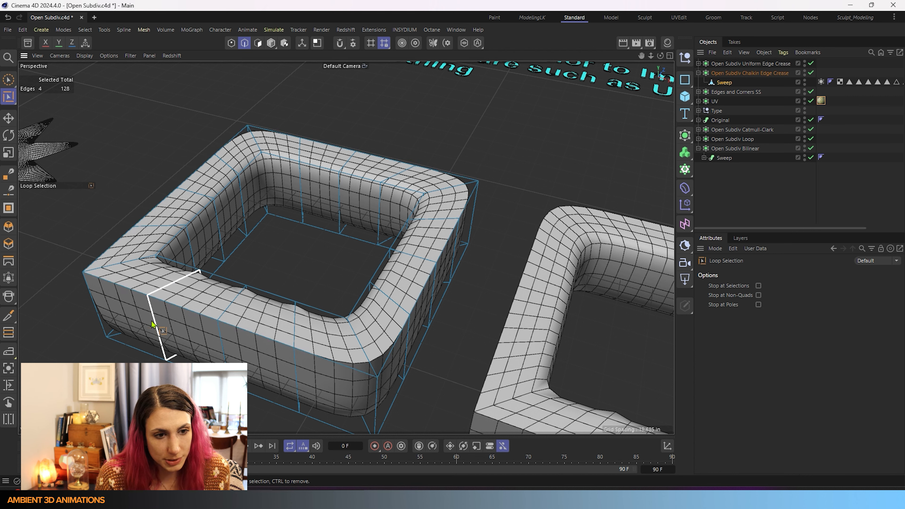
left_click(215, 348, "shift")
left_click(283, 381, "shift")
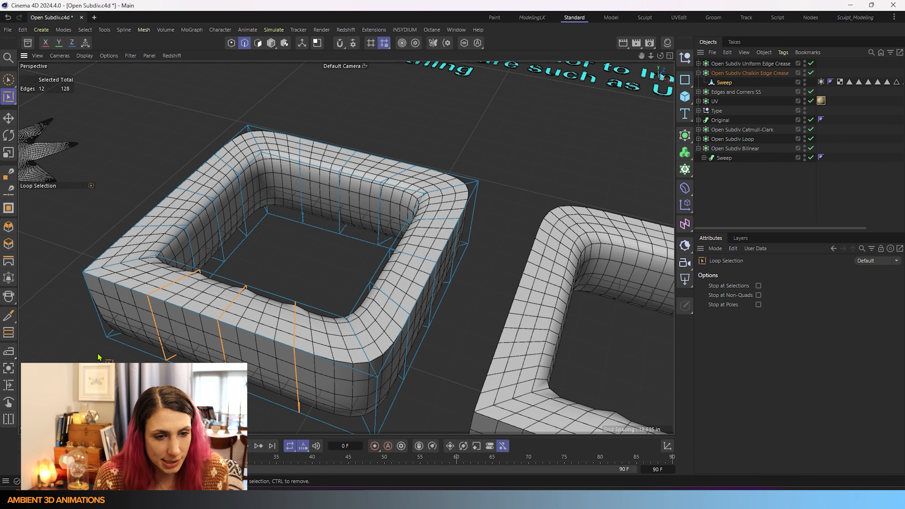
left_click_drag(283, 381, 368, 311, "alt")
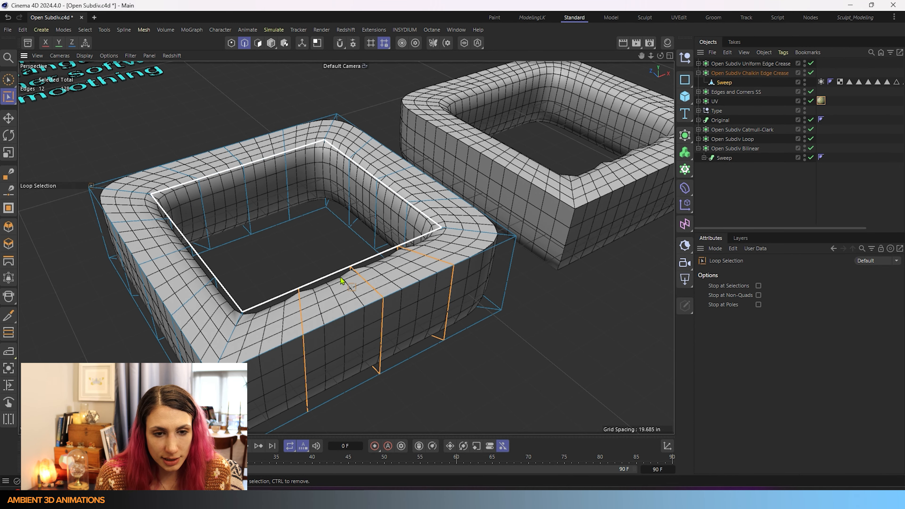
left_click(9, 281)
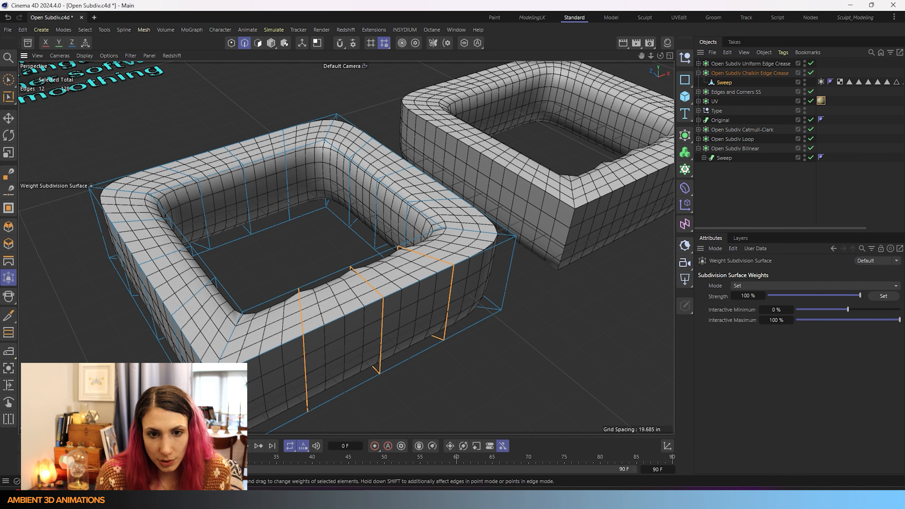
key("space")
Orbit around the Uniform and Chaikin edge crease frames to compare their creased edges from several angles
middle_click(431, 313)
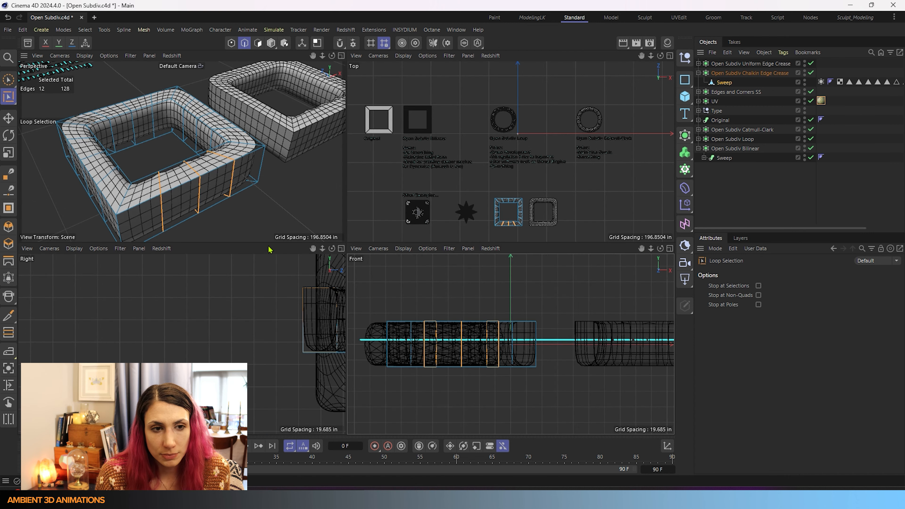
middle_click(269, 235)
middle_click_drag(518, 379, 278, 433, "alt")
middle_click_drag(228, 358, 363, 256, "alt")
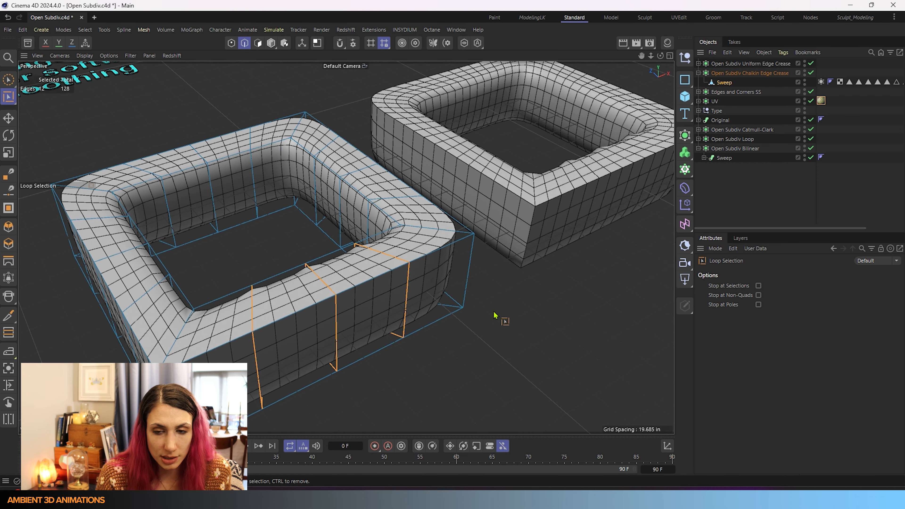
left_click_drag(511, 316, 252, 302, "alt")
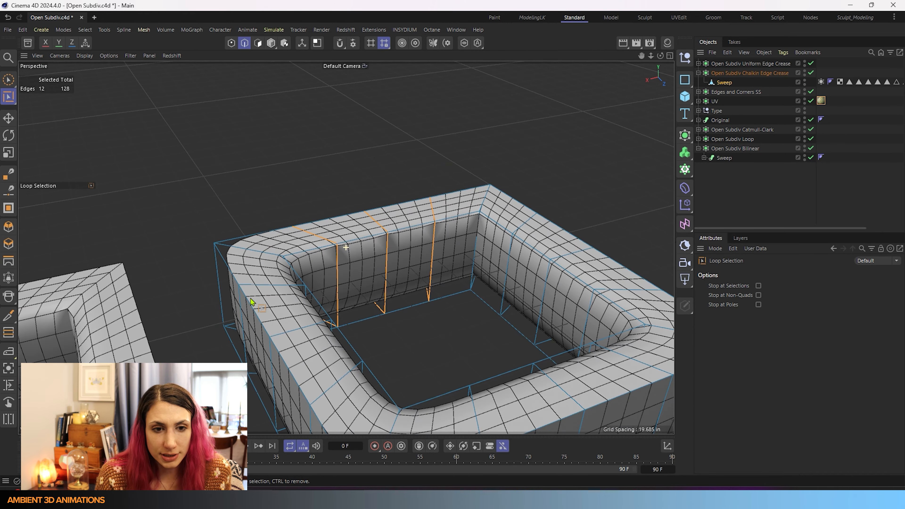
right_click_drag(252, 302, 250, 327, "alt")
middle_click_drag(250, 327, 422, 263, "alt")
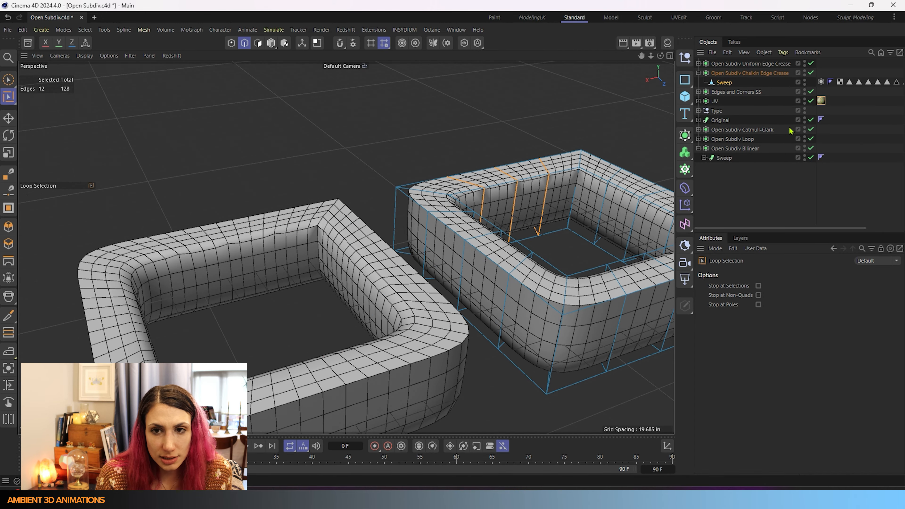
Select the Open Subdiv Uniform Edge Crease surface and start the Redshift IPR render of both frames in the viewport
left_click(749, 63)
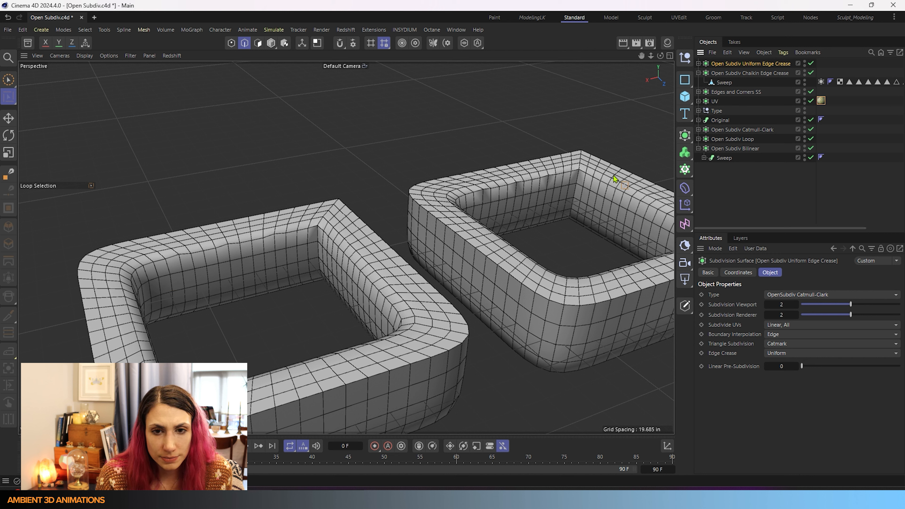
left_click(173, 56)
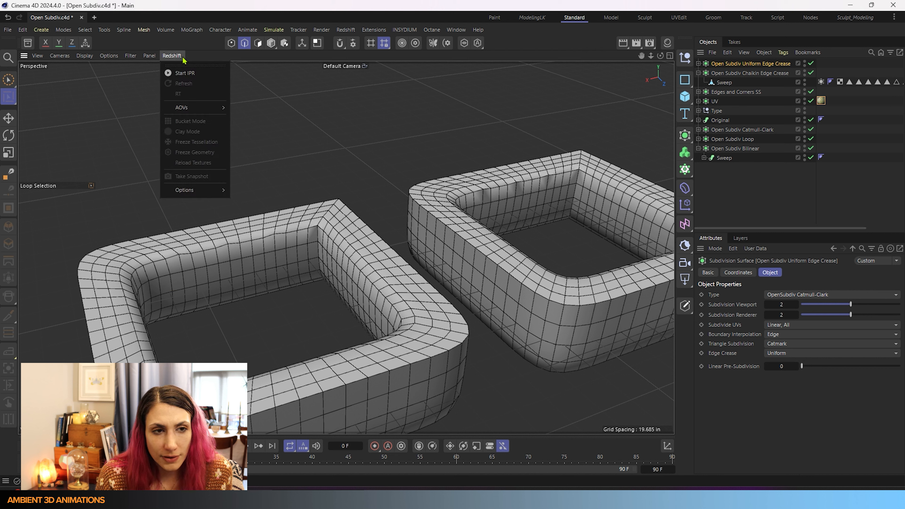
left_click(181, 74)
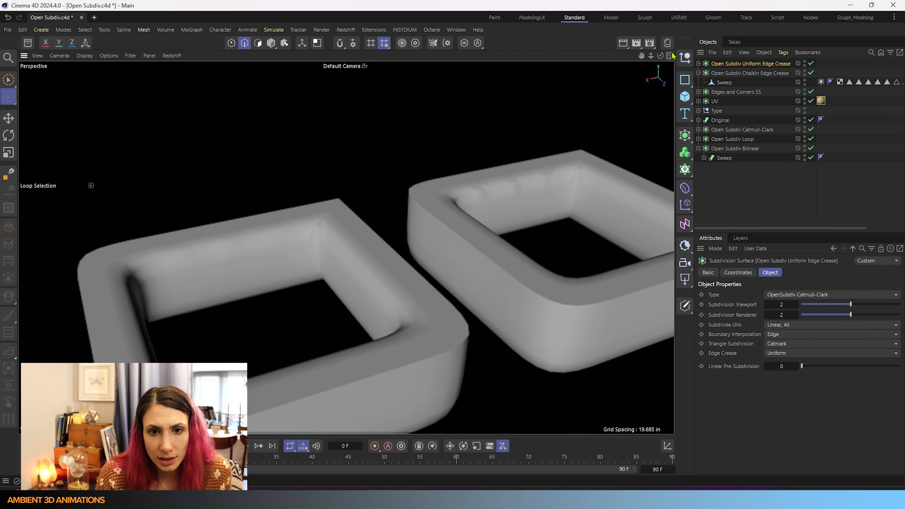
Create a Redshift Standard material and set its base color to light blue with R 55, G 152, B 215
left_click(667, 43)
left_click(549, 55)
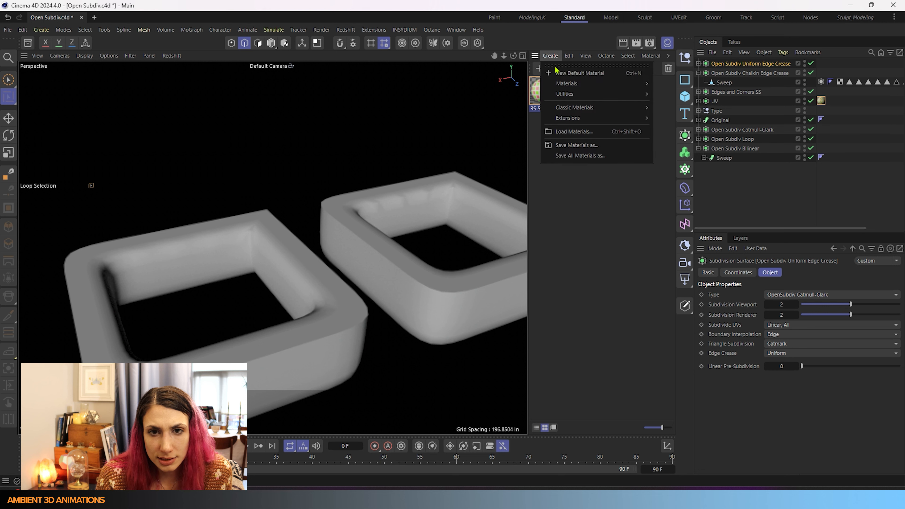
mouse_move(565, 85)
left_click(668, 87)
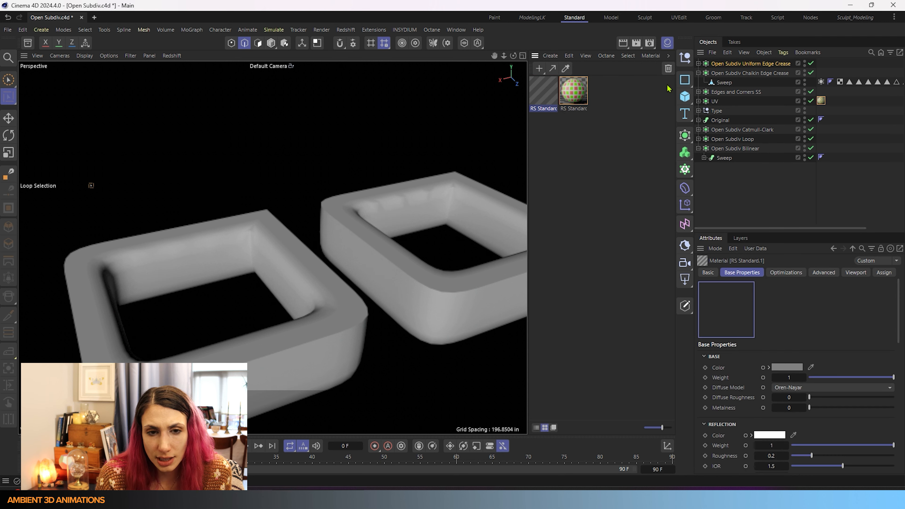
left_click(787, 368)
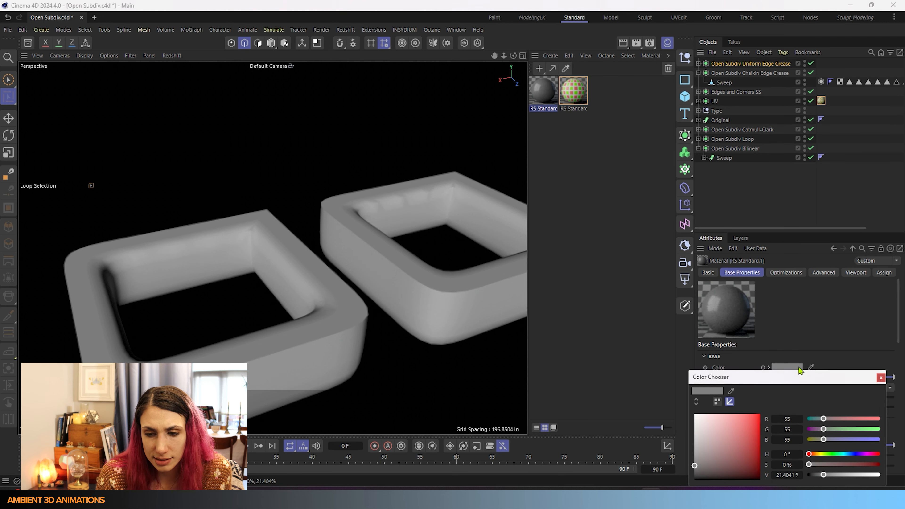
left_click_drag(834, 430, 867, 441)
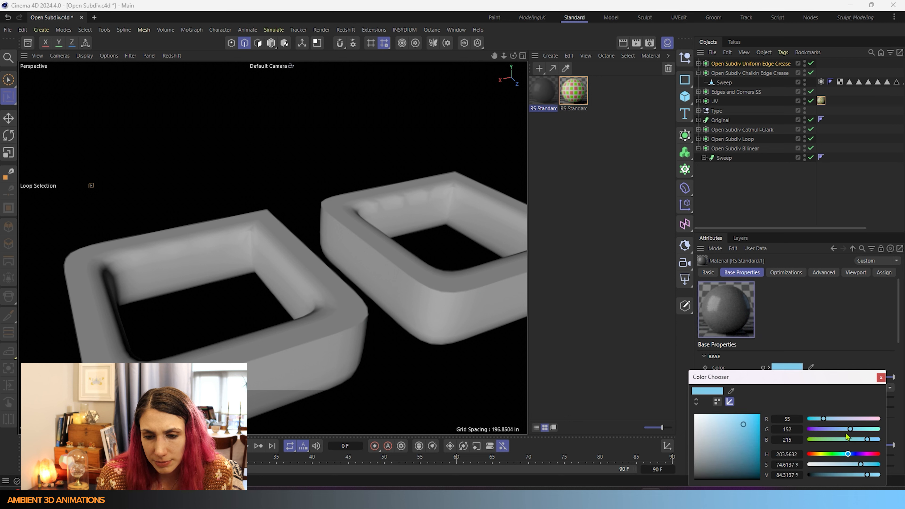
left_click(881, 377)
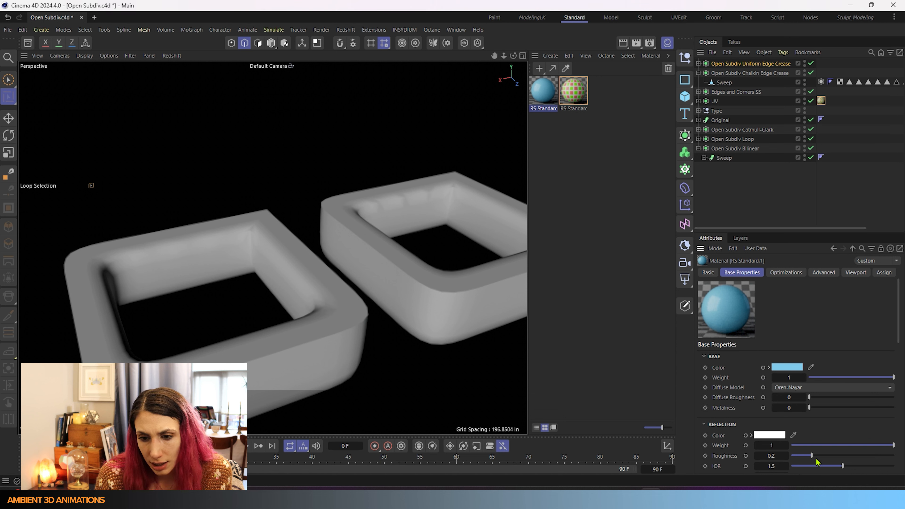
Rename the new blue material Light Blue and the tiles material Checkerboard
double_click(549, 109)
key("BackSpace")
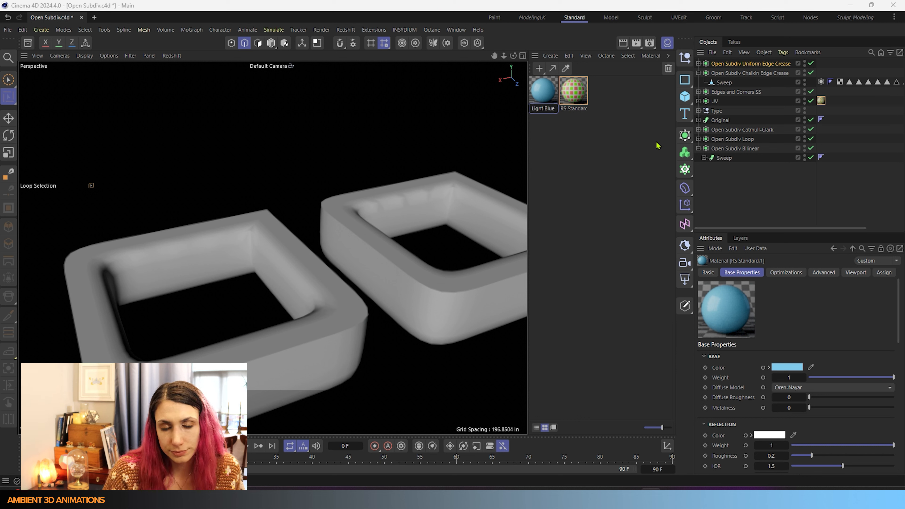
type("Light Blue")
double_click(573, 109)
key("BackSpace")
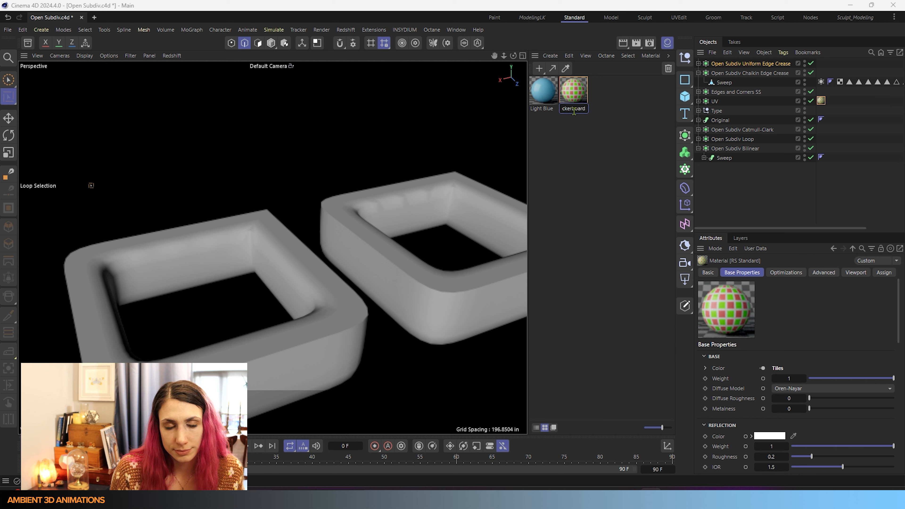
type("Checkerboard")
left_click(593, 174)
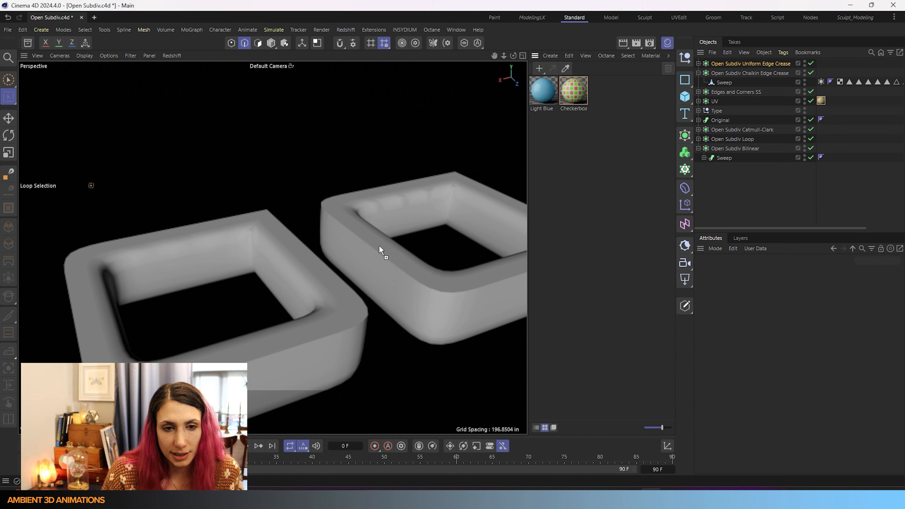
Apply the Light Blue material to both edge crease frames and switch to Brush Selection
left_click_drag(379, 247, 381, 232)
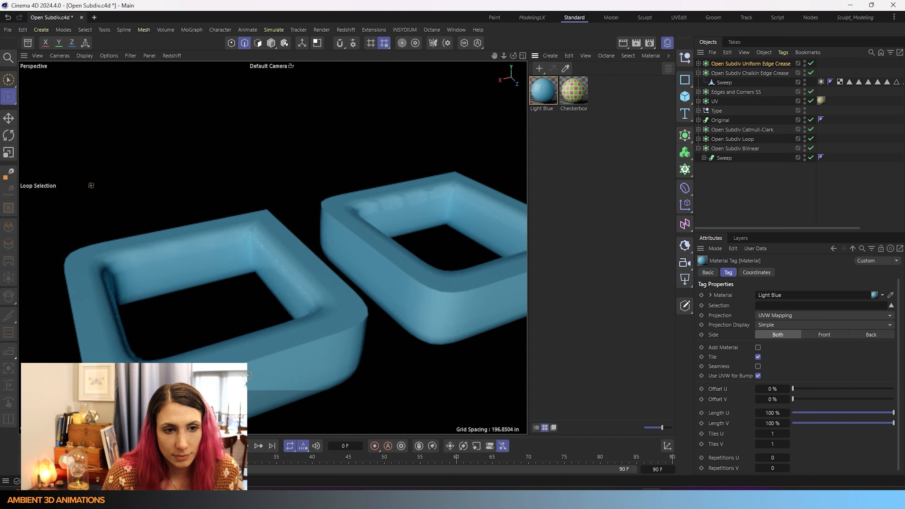
left_click_drag(274, 358, 314, 297, "alt")
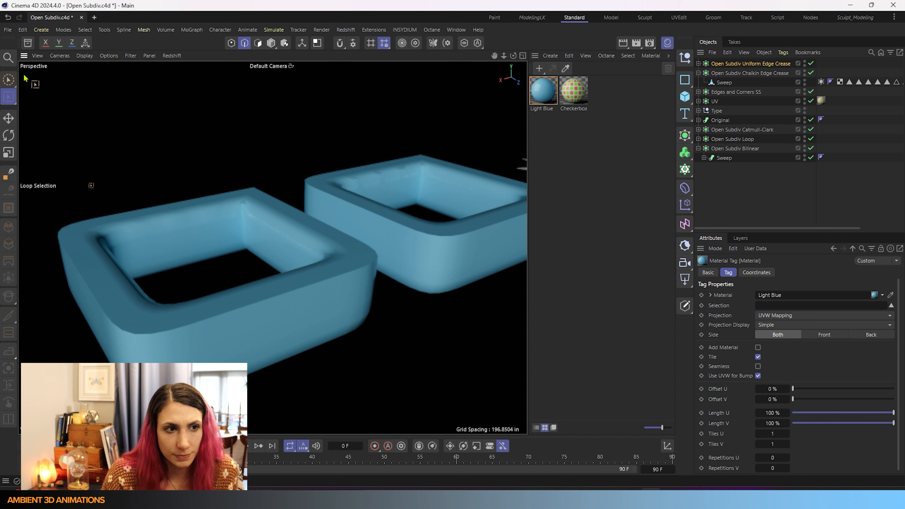
left_click(8, 80)
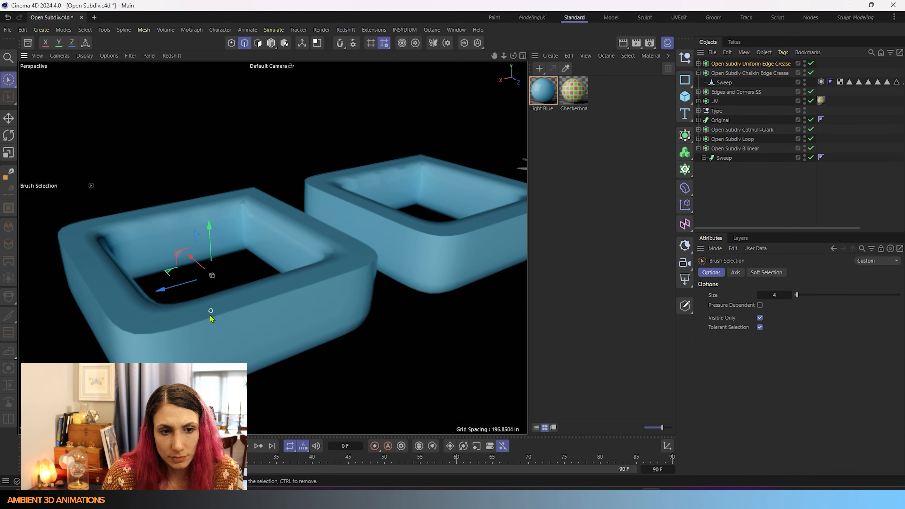
Examine the inner creased edges and corners of both rendered frames up close to compare Uniform and Chaikin shading
scroll(142, 213, "up", 5)
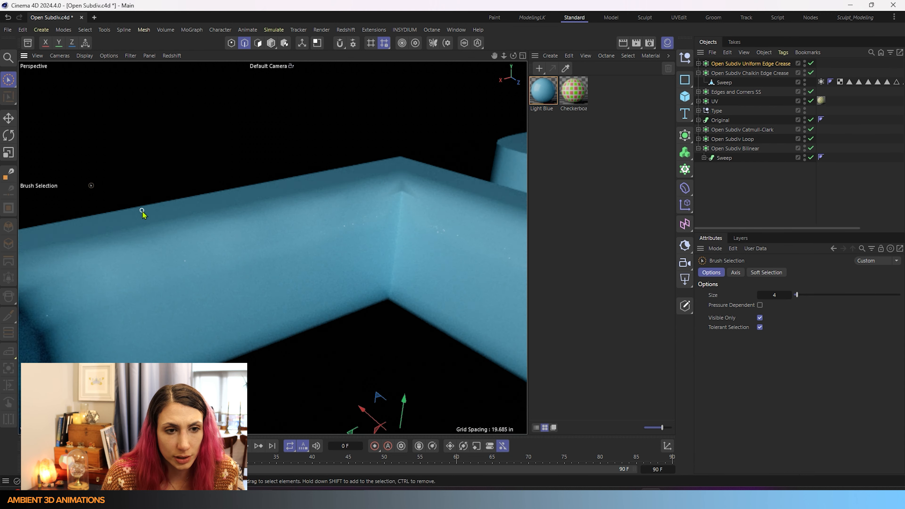
scroll(142, 212, "up", 1)
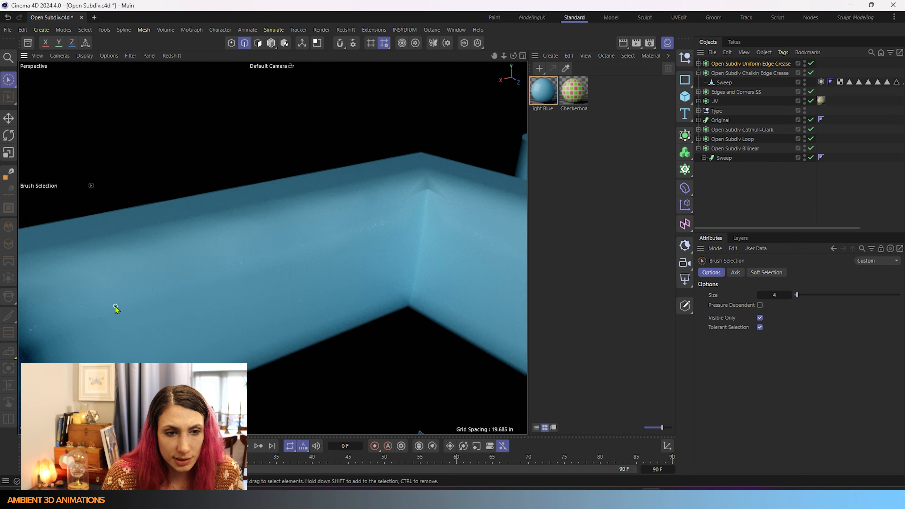
scroll(235, 288, "down", 3)
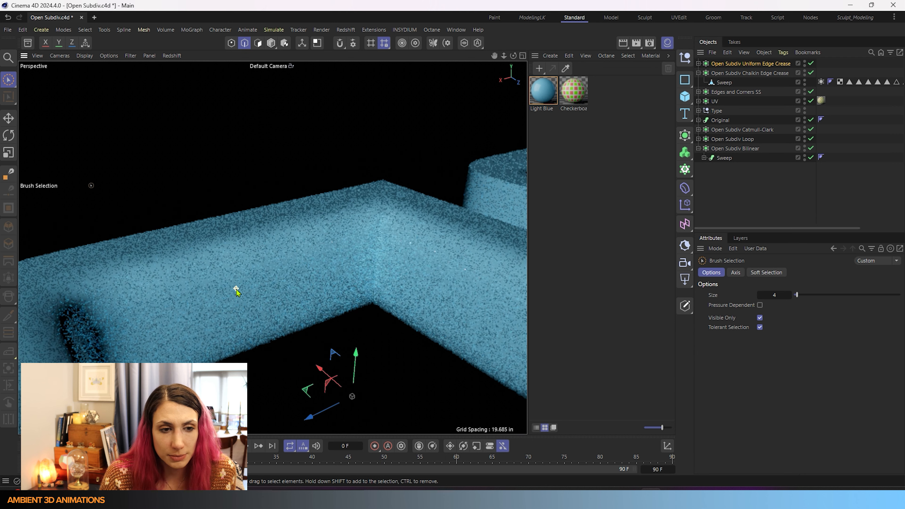
middle_click_drag(163, 317, 276, 303, "alt")
left_click_drag(276, 302, 258, 328, "alt")
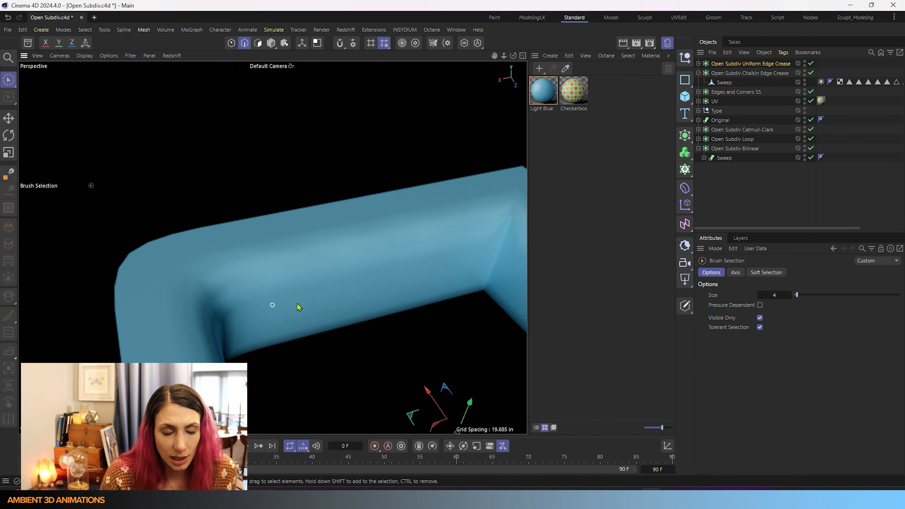
middle_click_drag(326, 255, 93, 285, "alt")
middle_click_drag(460, 223, 160, 288, "alt")
scroll(289, 206, "up", 3)
scroll(289, 205, "up", 1)
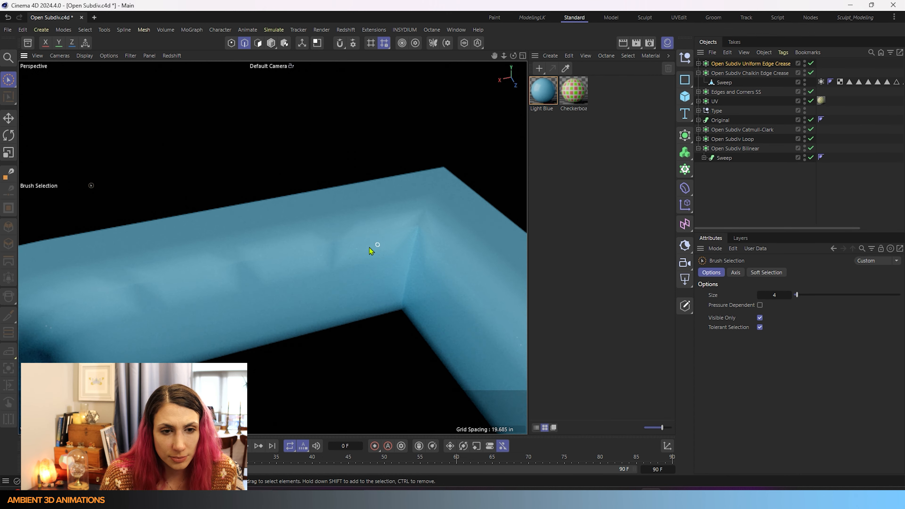
left_click_drag(254, 341, 277, 328, "alt")
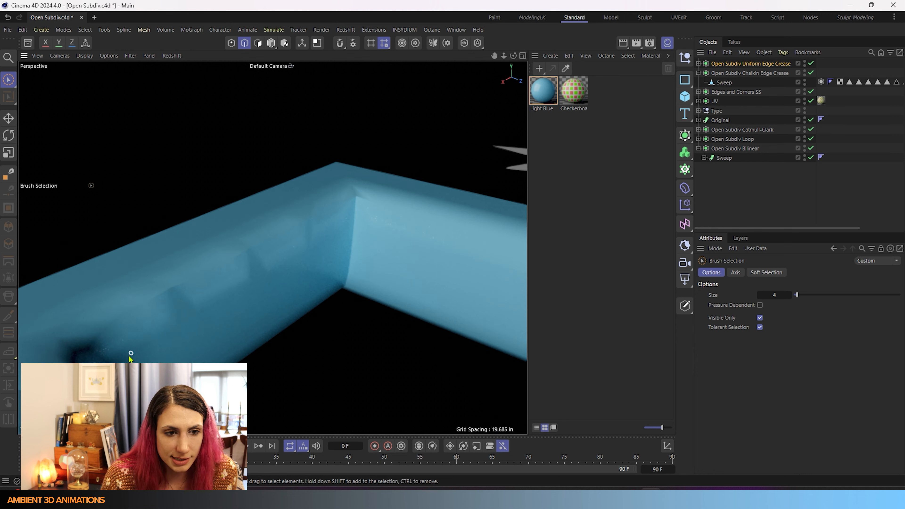
left_click_drag(360, 222, 296, 343, "alt")
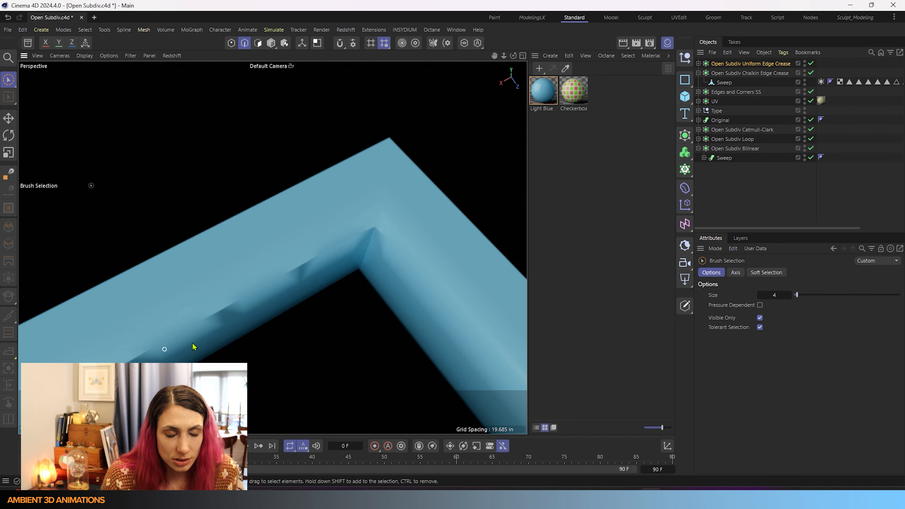
Select the Open Subdiv Uniform Edge Crease object and turn off Redshift rendering in the viewport
middle_click_drag(289, 306, 378, 218, "alt")
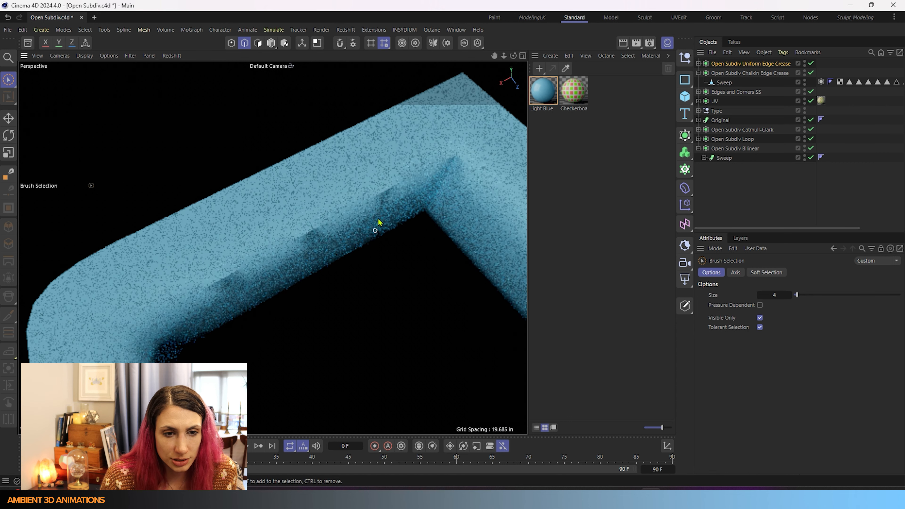
left_click(773, 67)
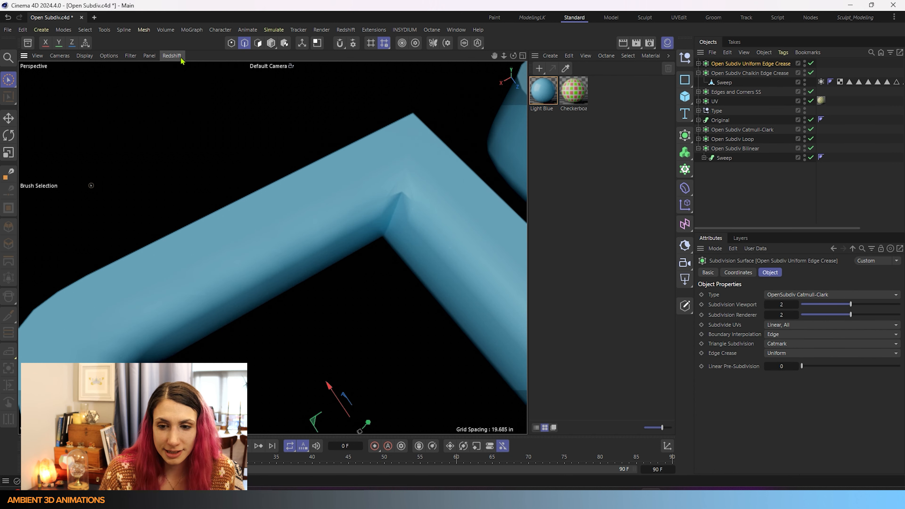
left_click(172, 56)
left_click(183, 69)
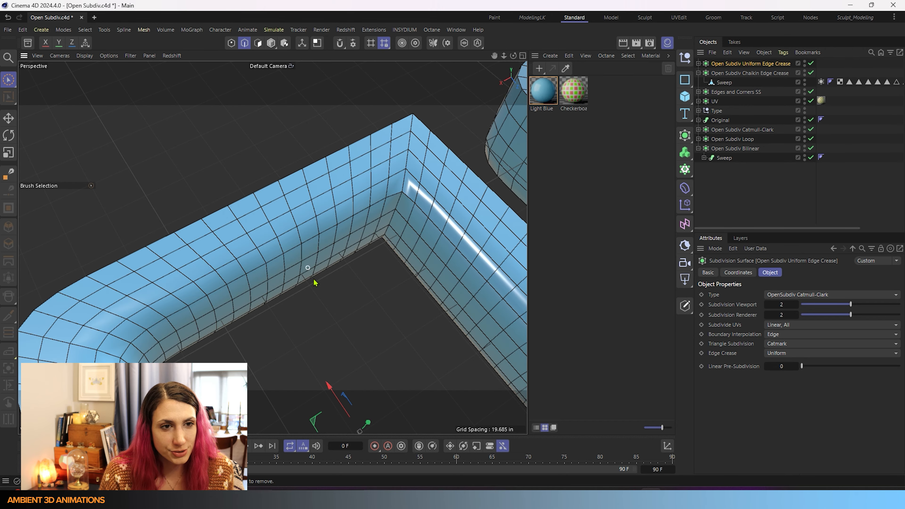
Select the Open Subdiv Catmull-Clark ring in Model mode and review its available subdivision types, keeping OpenSubdiv Catmull-Clark
scroll(318, 294, "down", 6)
left_click_drag(337, 303, 518, 284, "alt")
middle_click_drag(375, 211, 430, 344, "alt")
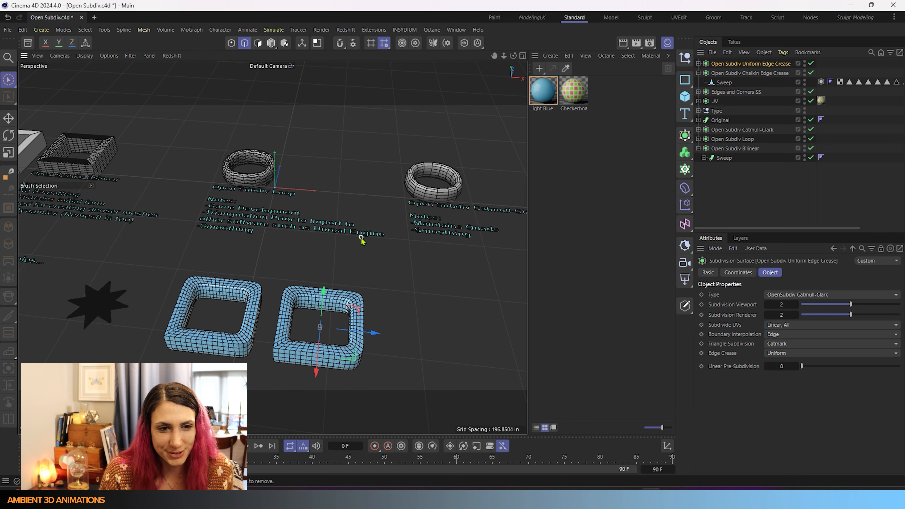
middle_click_drag(359, 236, 269, 309, "alt")
scroll(399, 218, "up", 8)
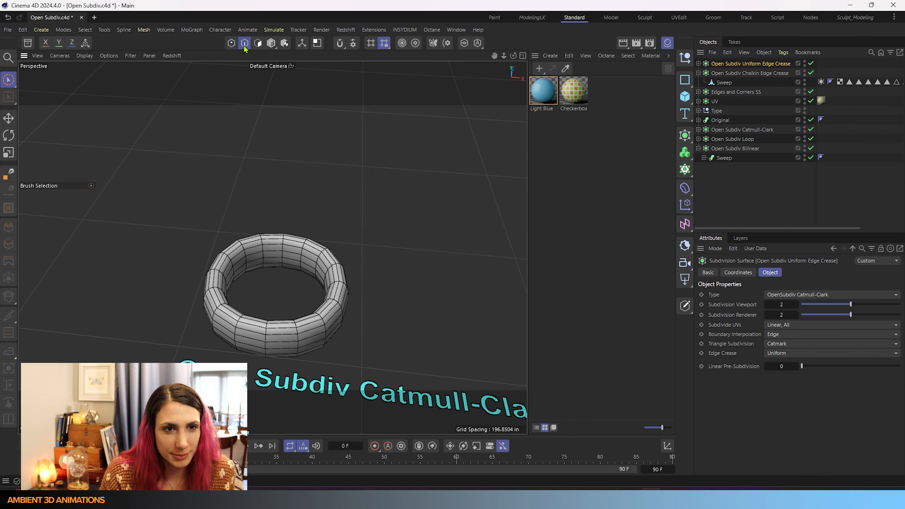
left_click(271, 43)
left_click(310, 329)
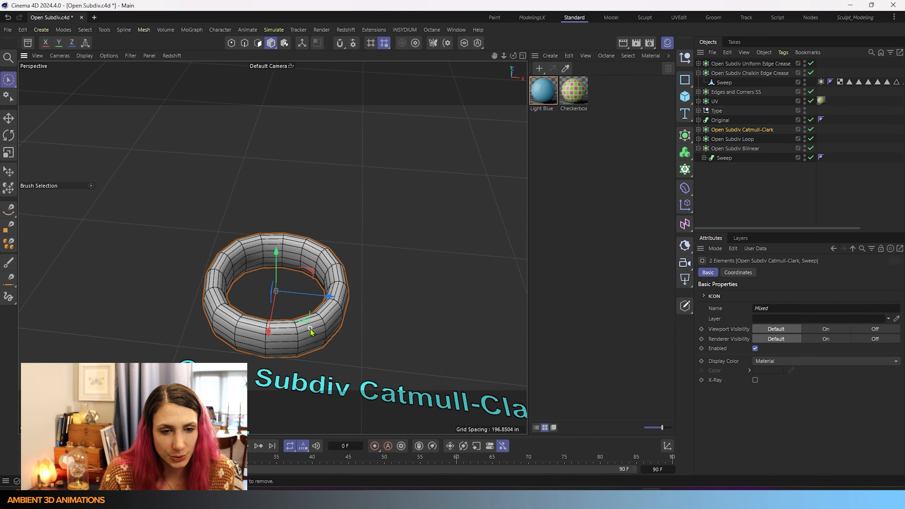
left_click_drag(400, 343, 412, 352, "alt")
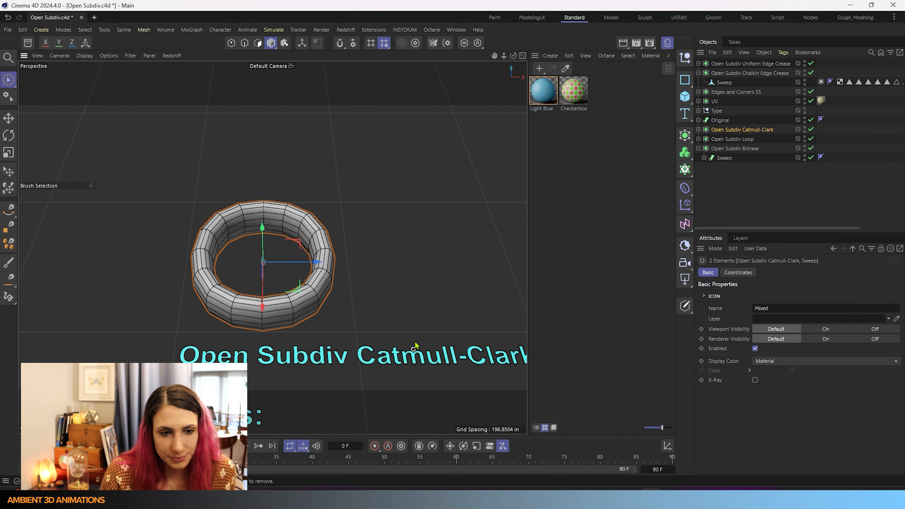
left_click(771, 131)
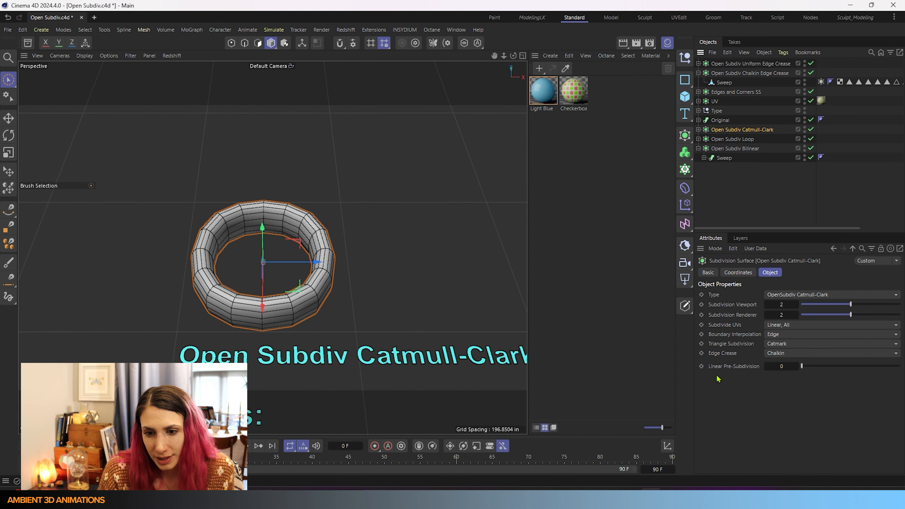
left_click(841, 295)
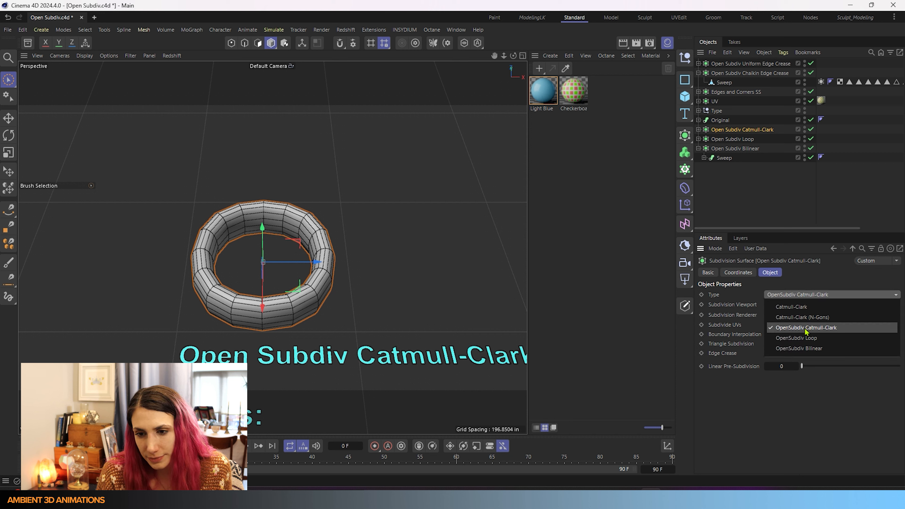
left_click(761, 415)
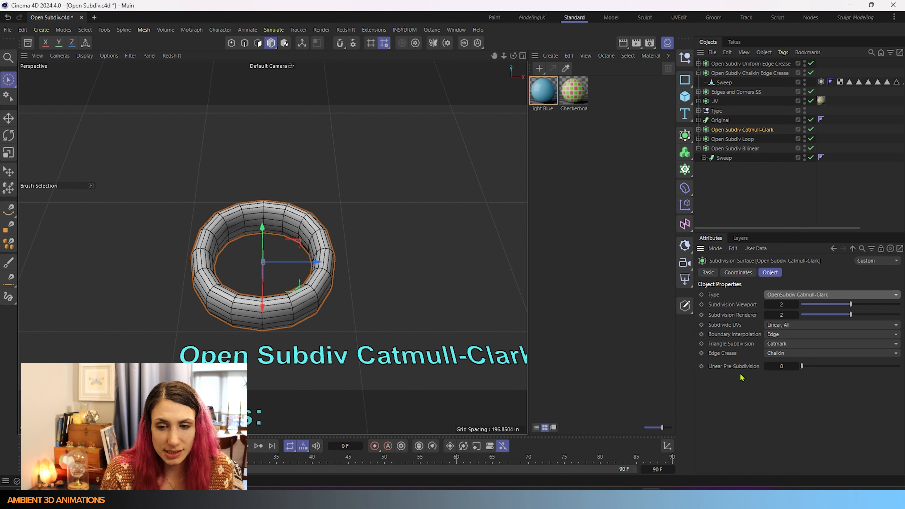
Raise the Linear Pre-Subdivision of the Open Subdiv Catmull-Clark object one level at a time from 1 up to 4
left_click(796, 367)
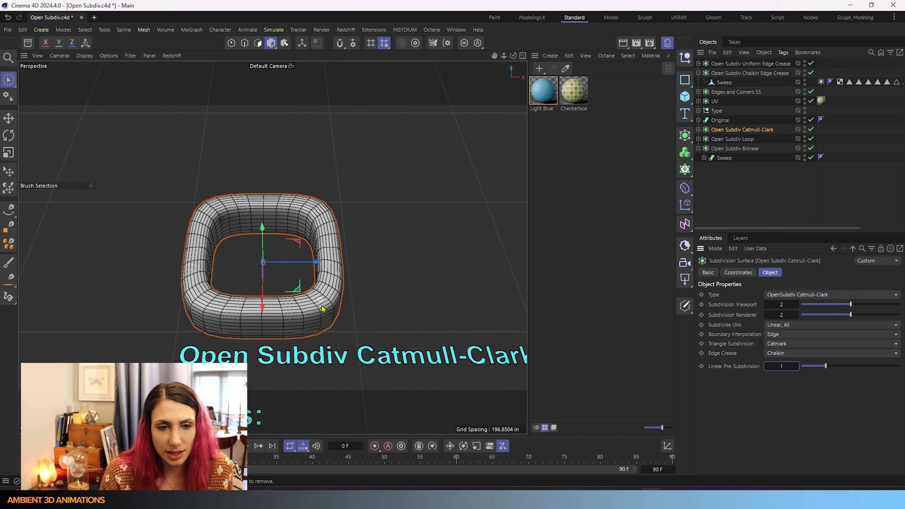
left_click(796, 366)
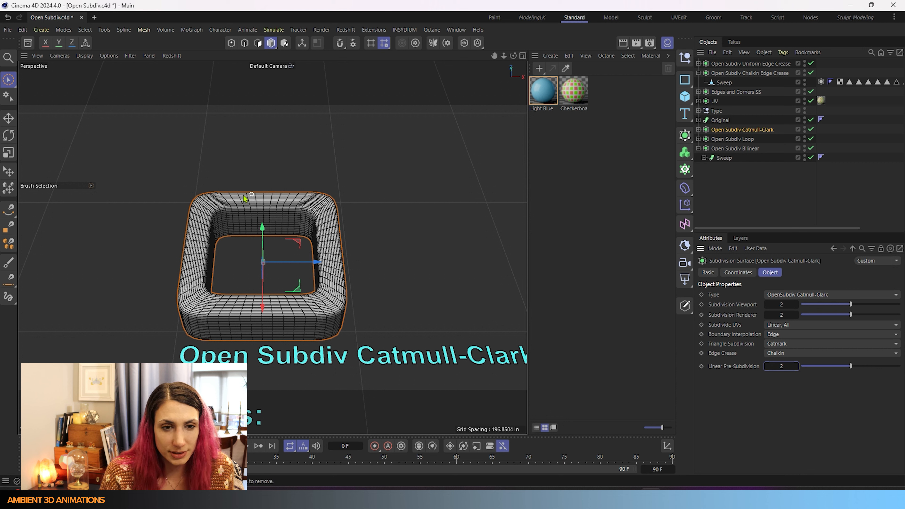
left_click(796, 366)
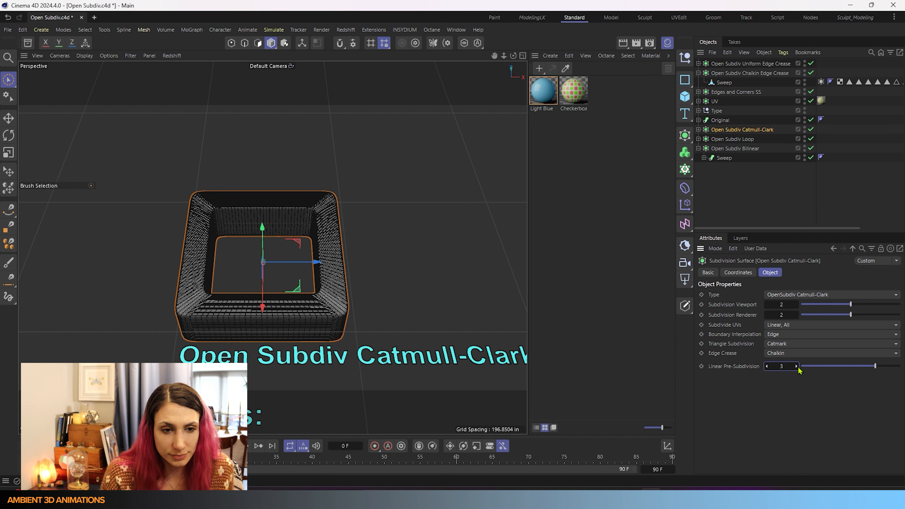
left_click(796, 367)
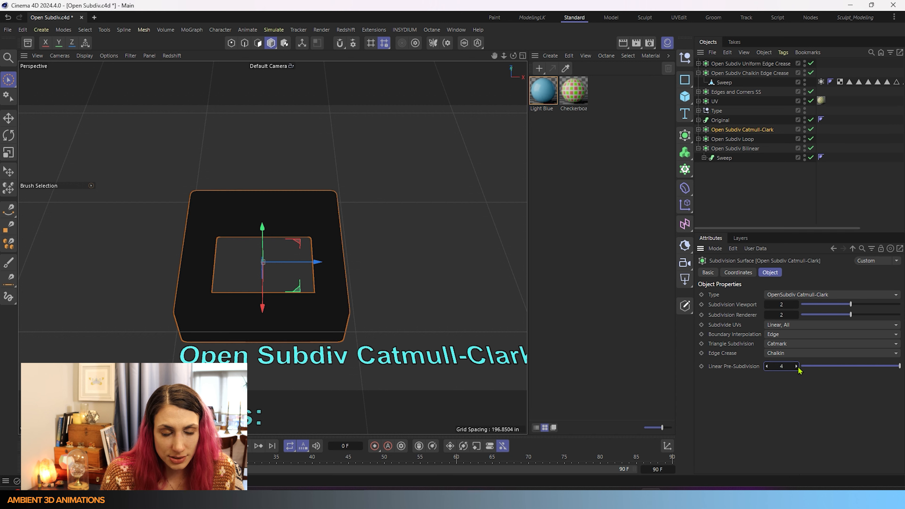
Lower the Catmull-Clark object's Linear Pre-Subdivision to 3, 2 and 1 while comparing its outer corner rounding up close
left_click(766, 367)
scroll(290, 314, "up", 3)
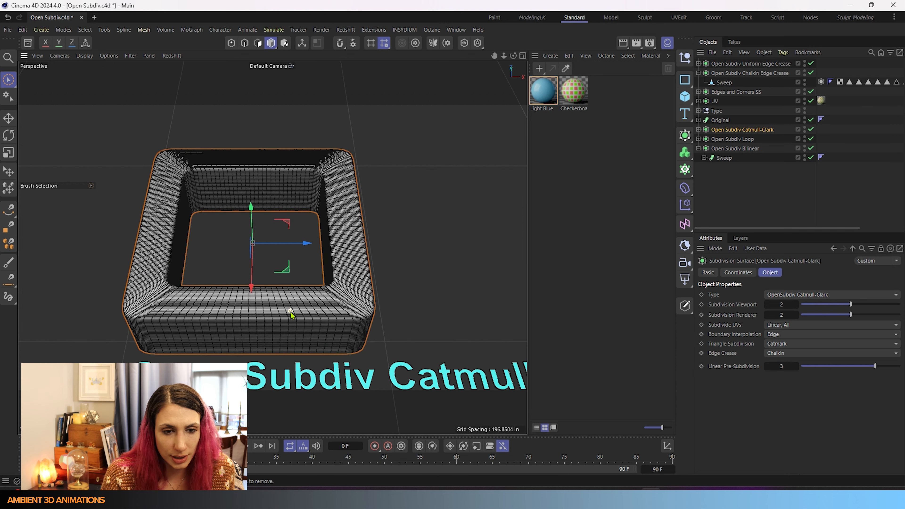
scroll(293, 315, "up", 5)
mouse_move(298, 340)
left_mouse_down("alt")
mouse_move(413, 293)
mouse_move(414, 265)
left_mouse_up("alt")
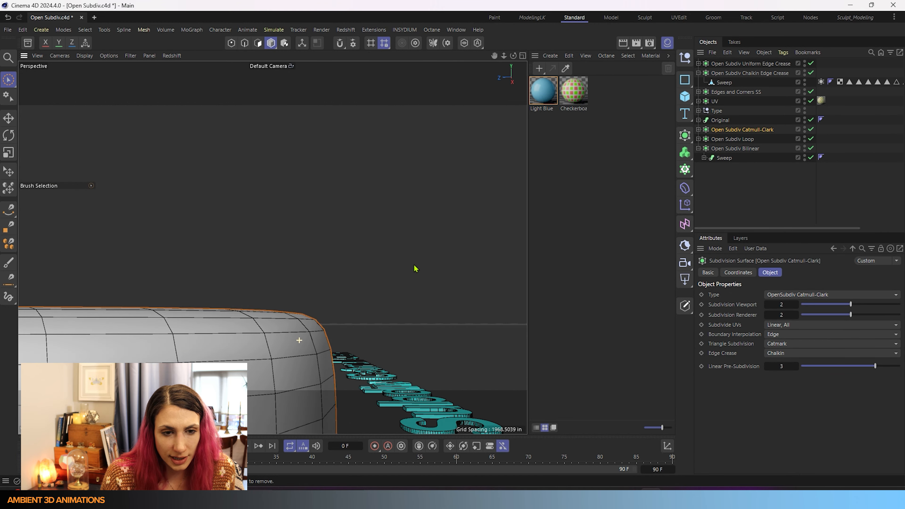
left_click(767, 369)
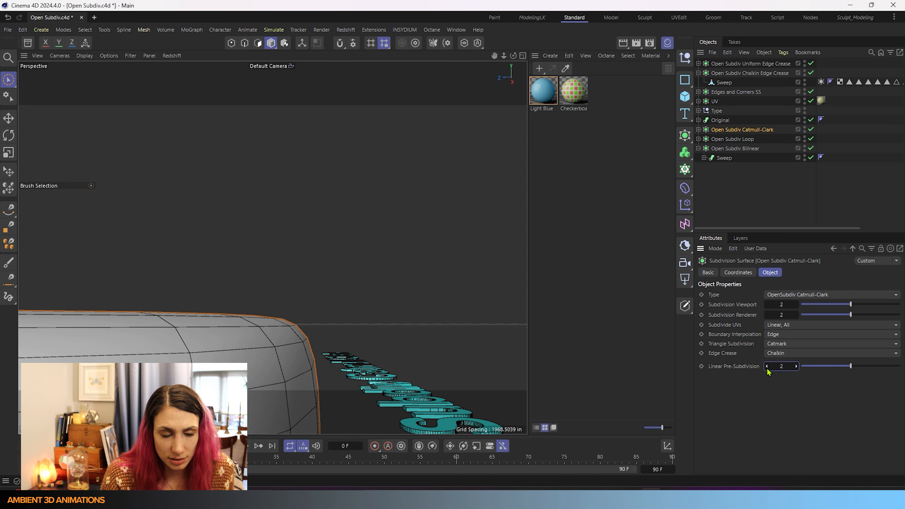
left_click(767, 369)
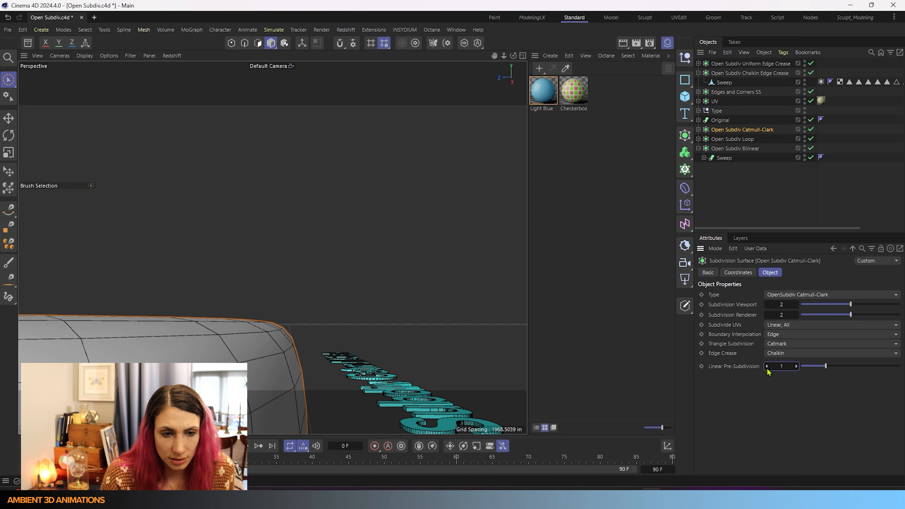
Set the Catmull-Clark object's Linear Pre-Subdivision back to 4 and inspect the dense mesh around the whole frame
left_click(796, 367)
left_click(796, 367)
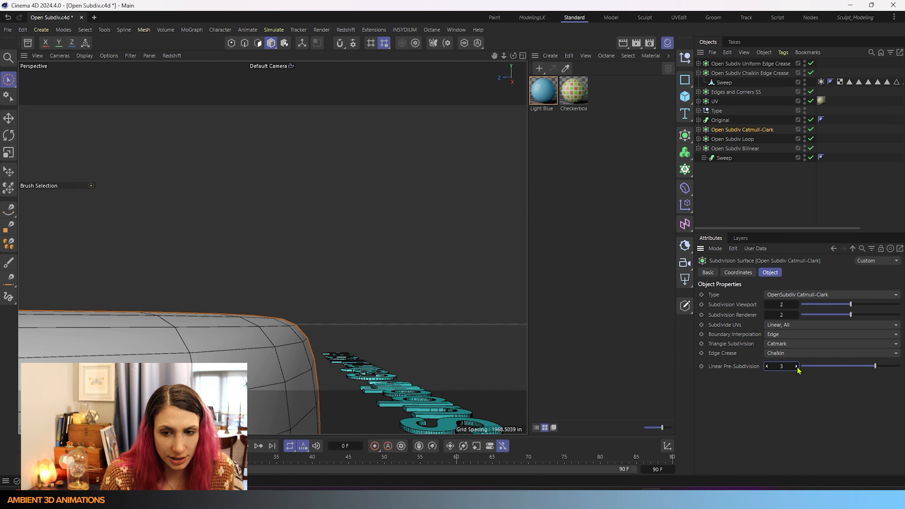
left_click(796, 367)
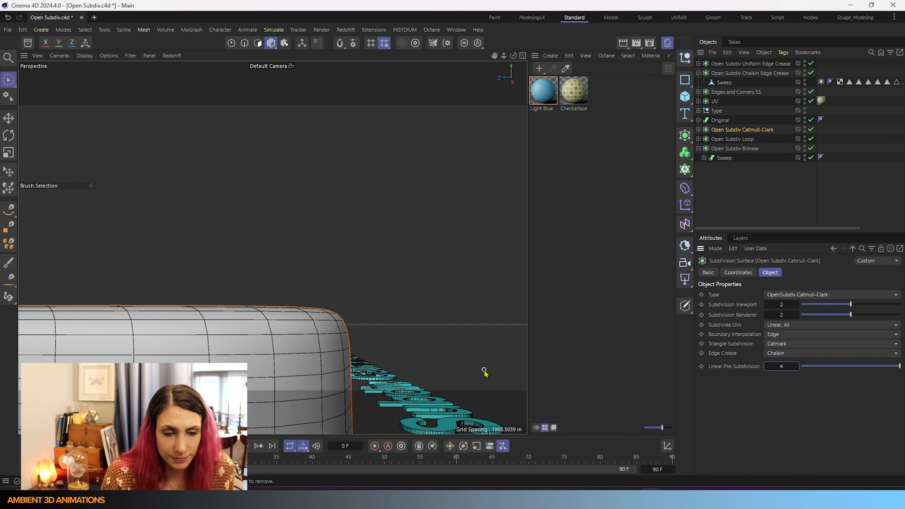
left_click_drag(484, 369, 400, 340, "alt")
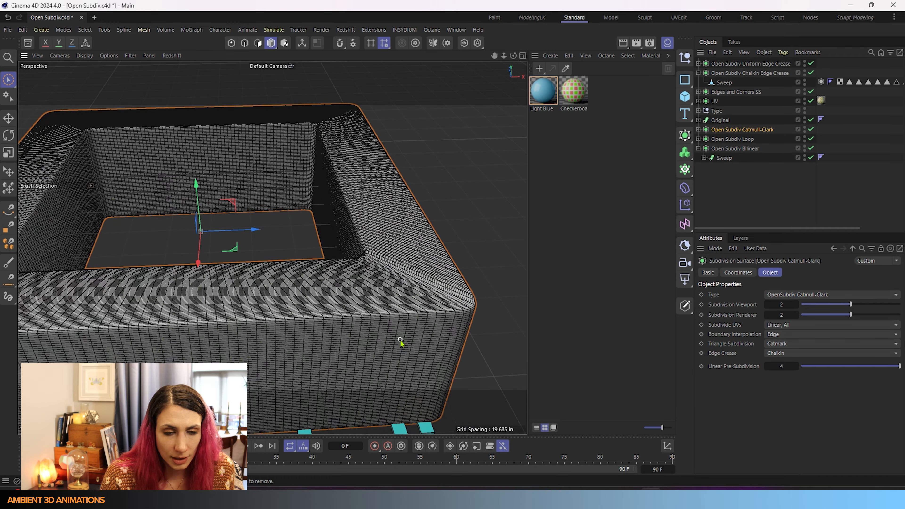
scroll(400, 340, "down", 5)
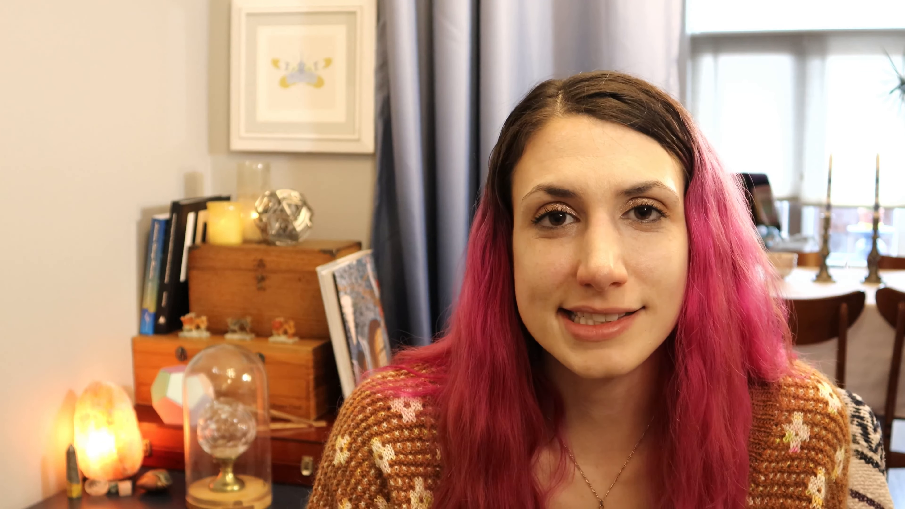